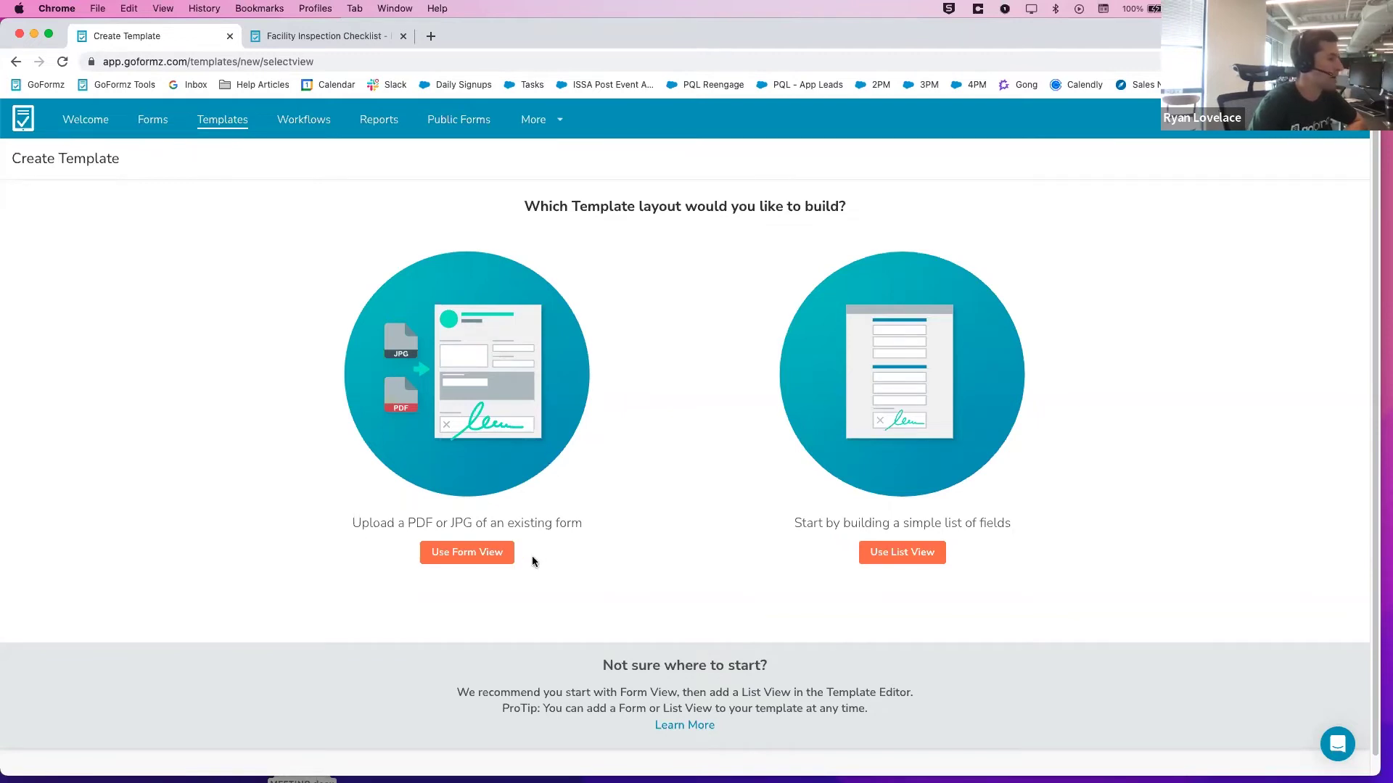
# Switch to the Facility Inspection Checklist - ISSA Webinar template editor tab
pyautogui.click(345, 37)
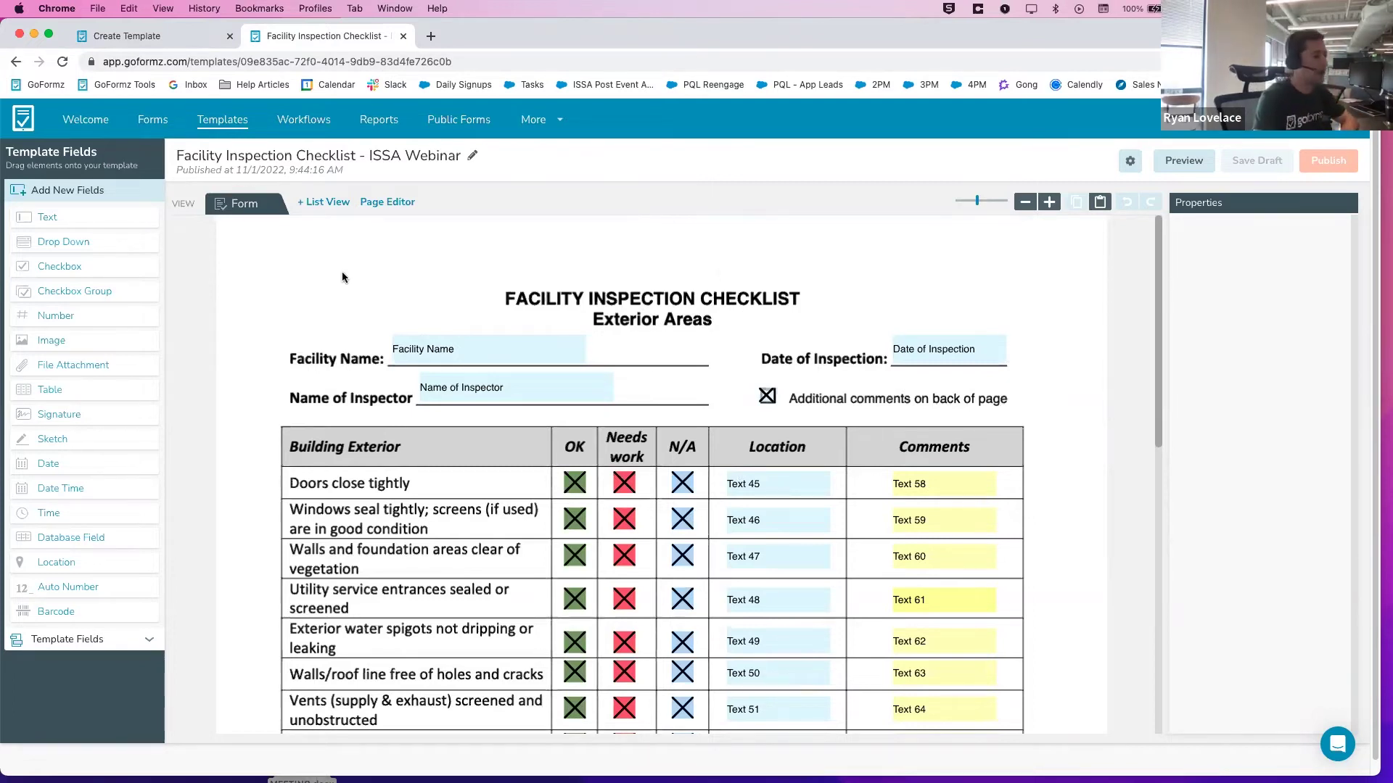
# Delete all checklist fields, undo to restore them, then save the draft and publish
pyautogui.moveTo(251, 234); pyautogui.dragTo(1035, 714)
pyautogui.press('Delete')
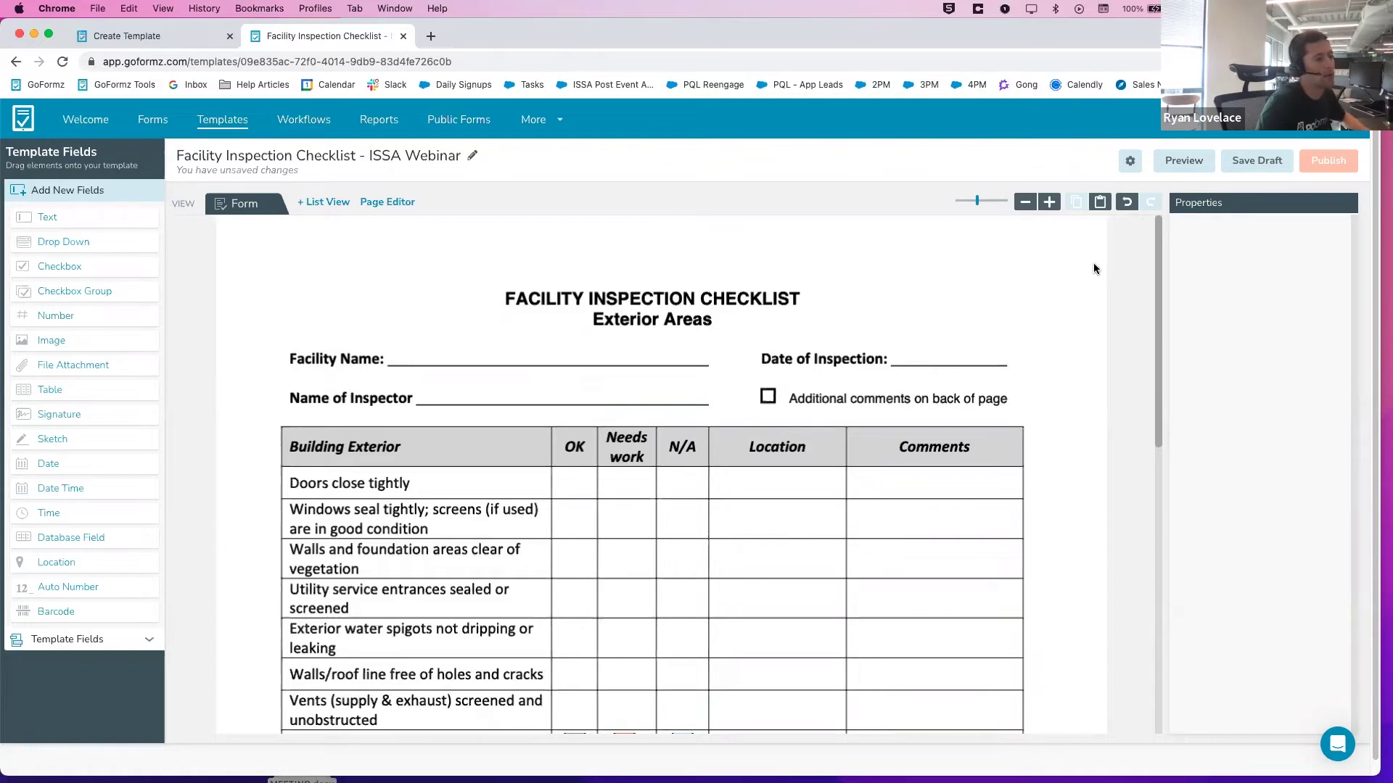
pyautogui.click(1126, 202)
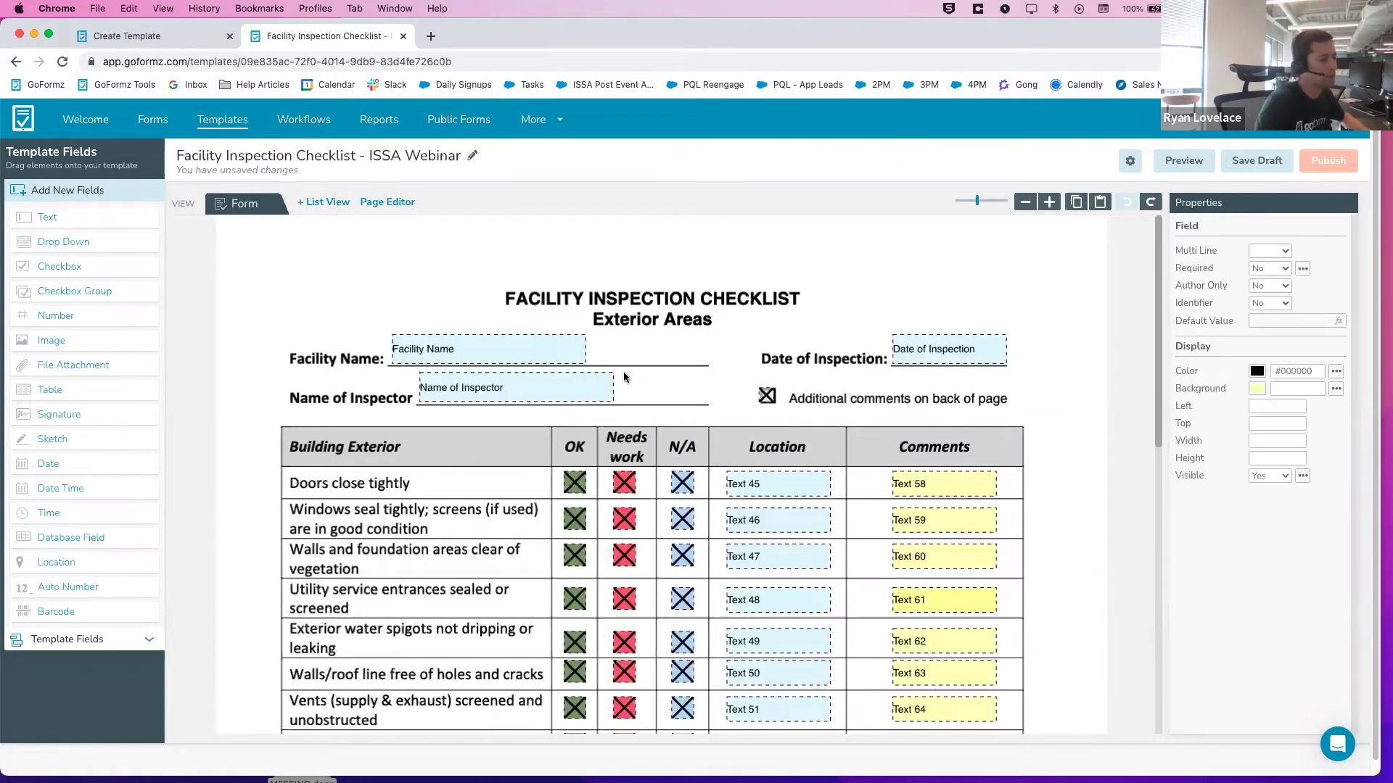
pyautogui.click(822, 287)
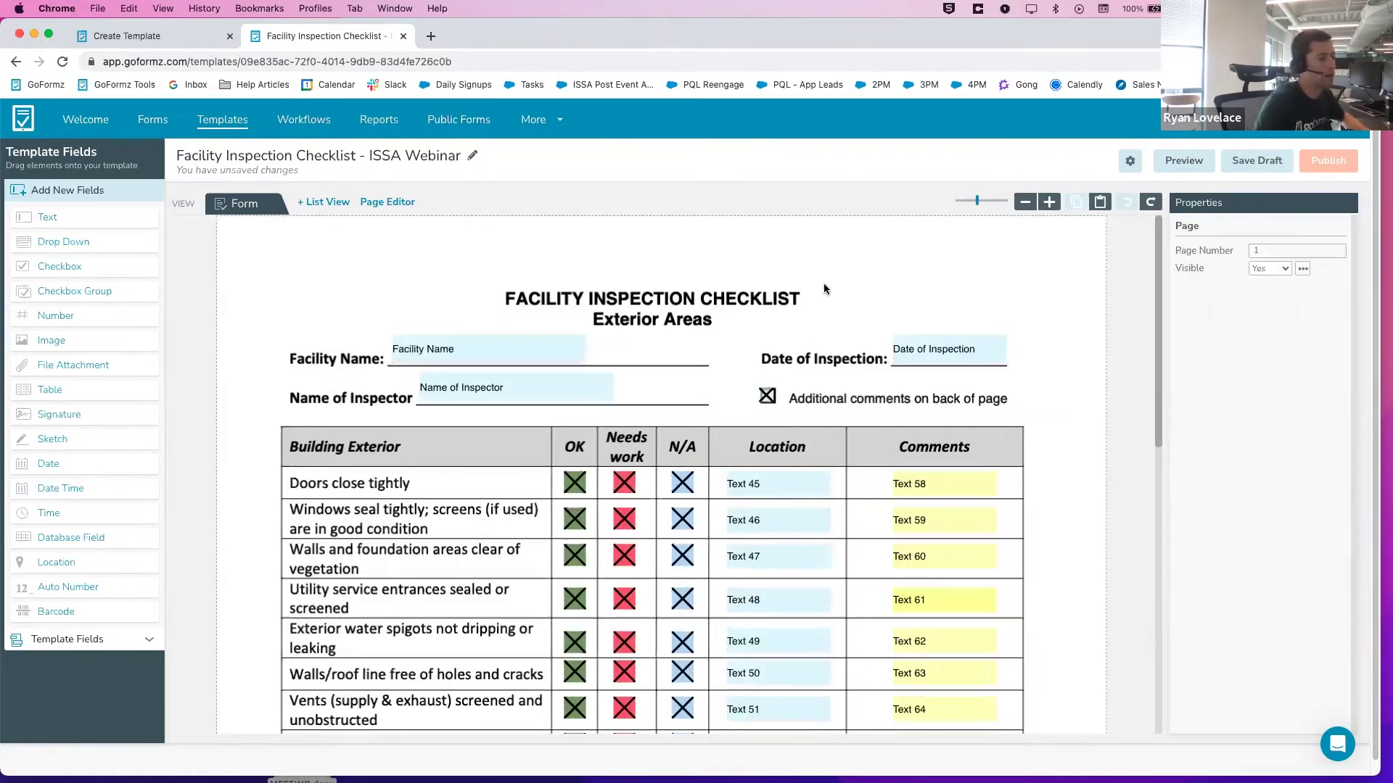
pyautogui.click(1275, 161)
pyautogui.click(1325, 160)
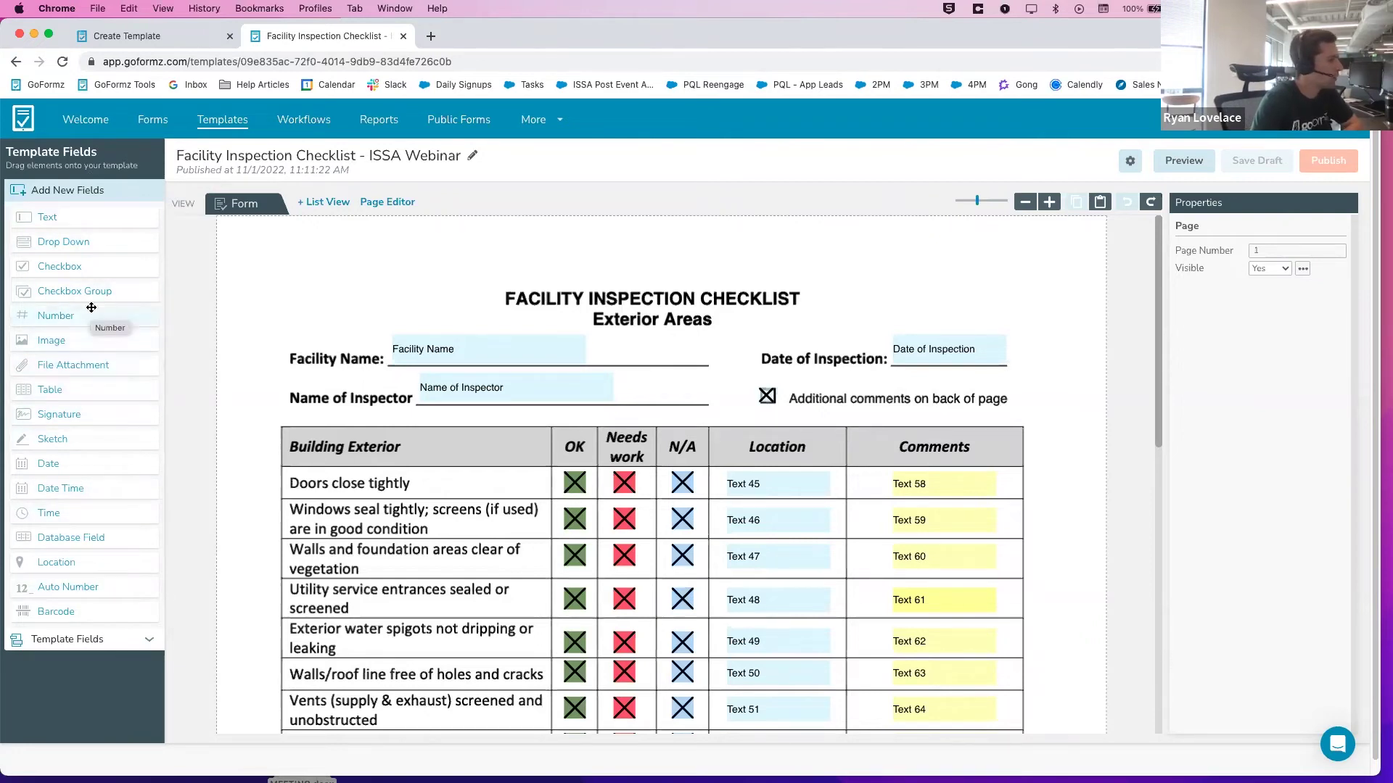
# Place a new text field above the form's top-right and rename it 'Field Name'
pyautogui.moveTo(95, 217); pyautogui.dragTo(871, 284)
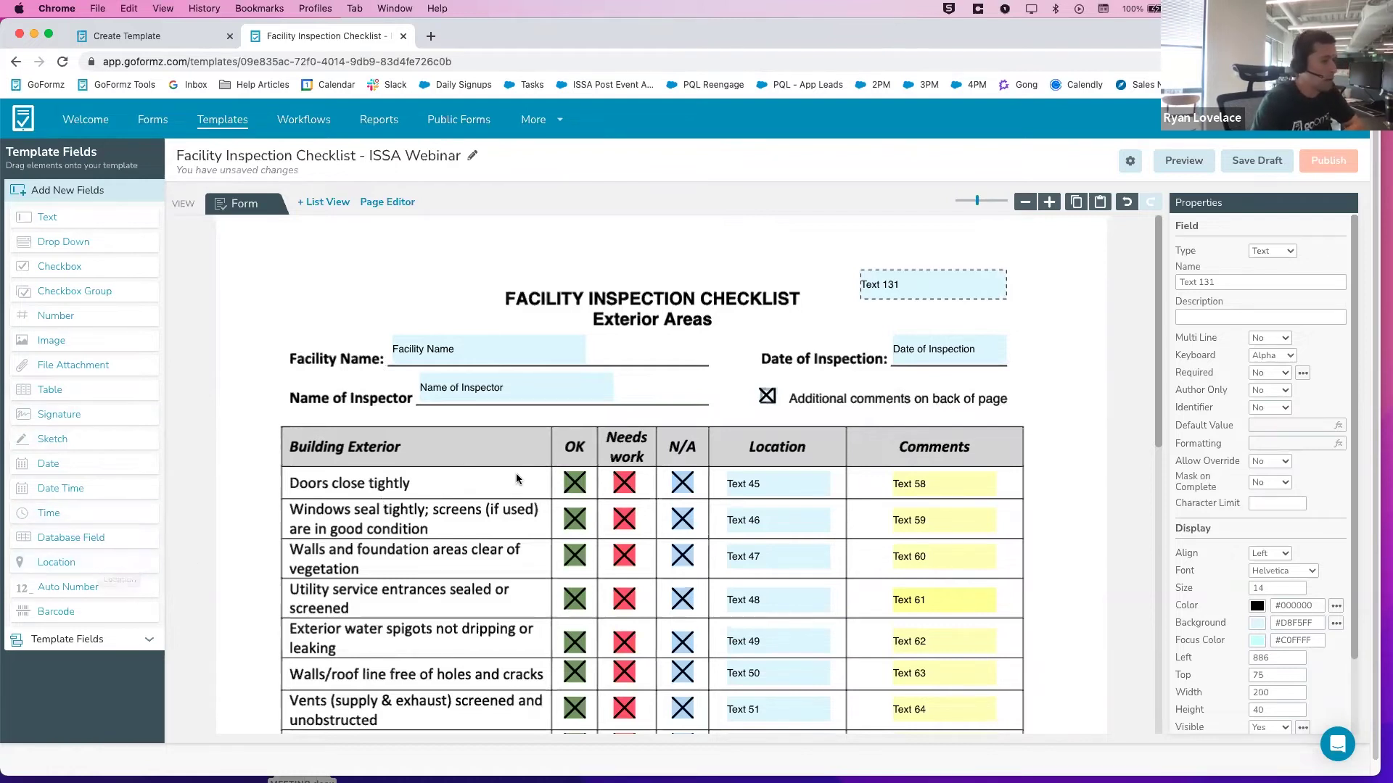
pyautogui.moveTo(1259, 283); pyautogui.dragTo(1117, 269)
pyautogui.write('Field Name')
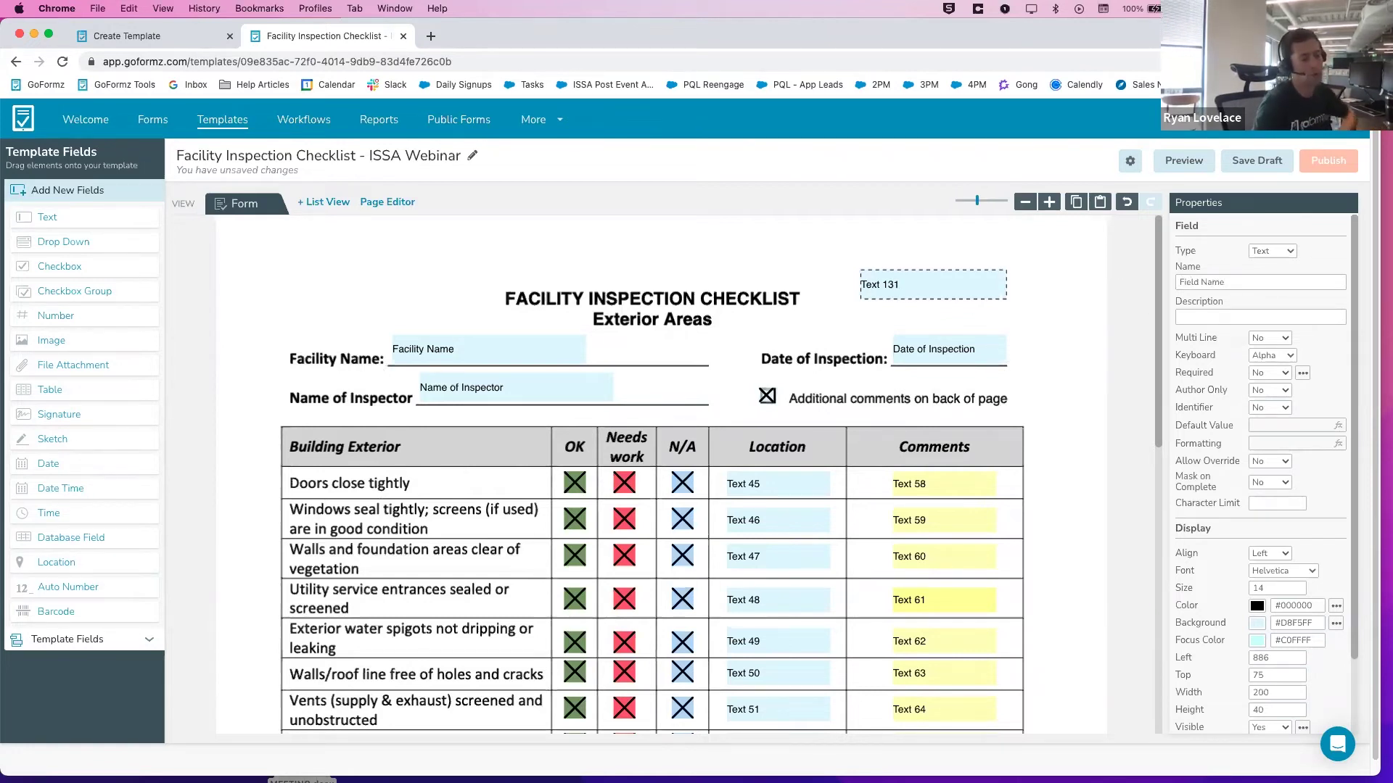
pyautogui.click(1066, 281)
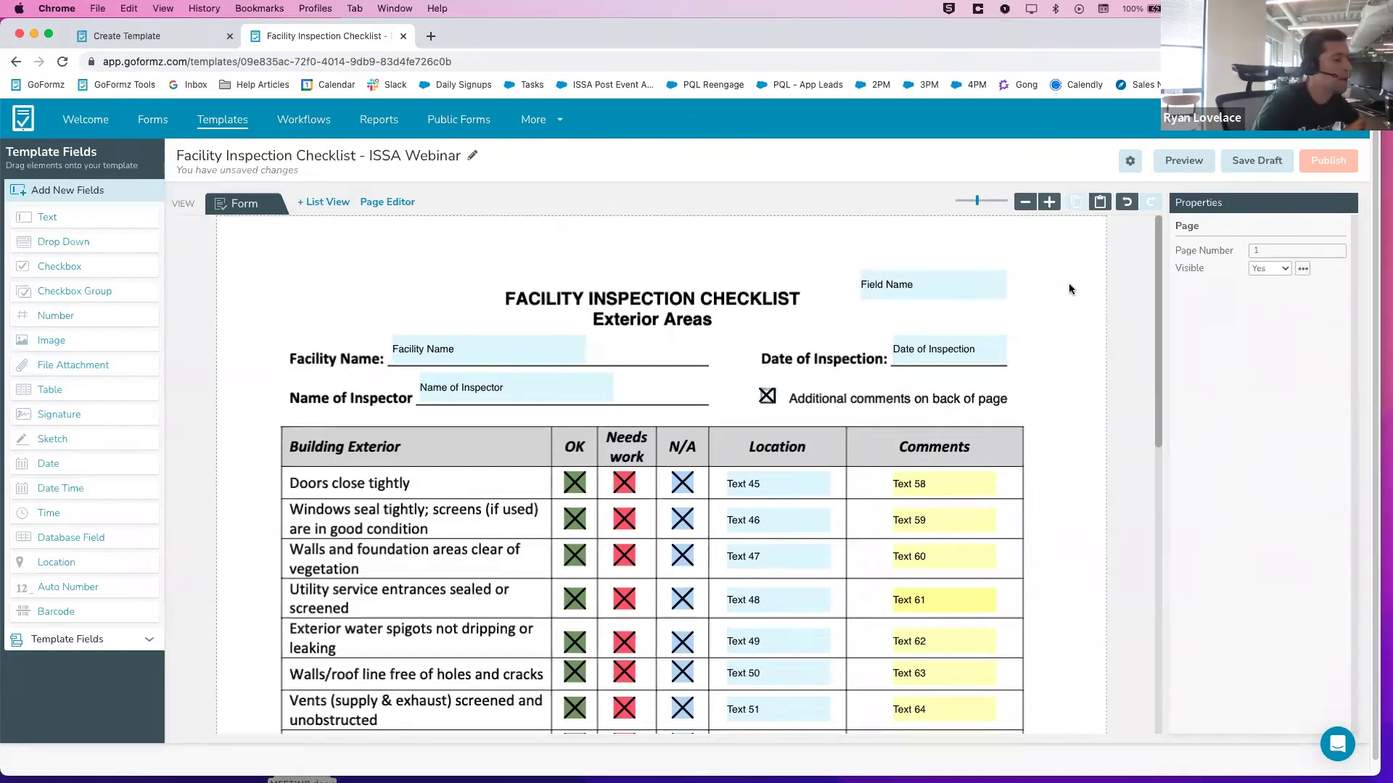
pyautogui.click(988, 283)
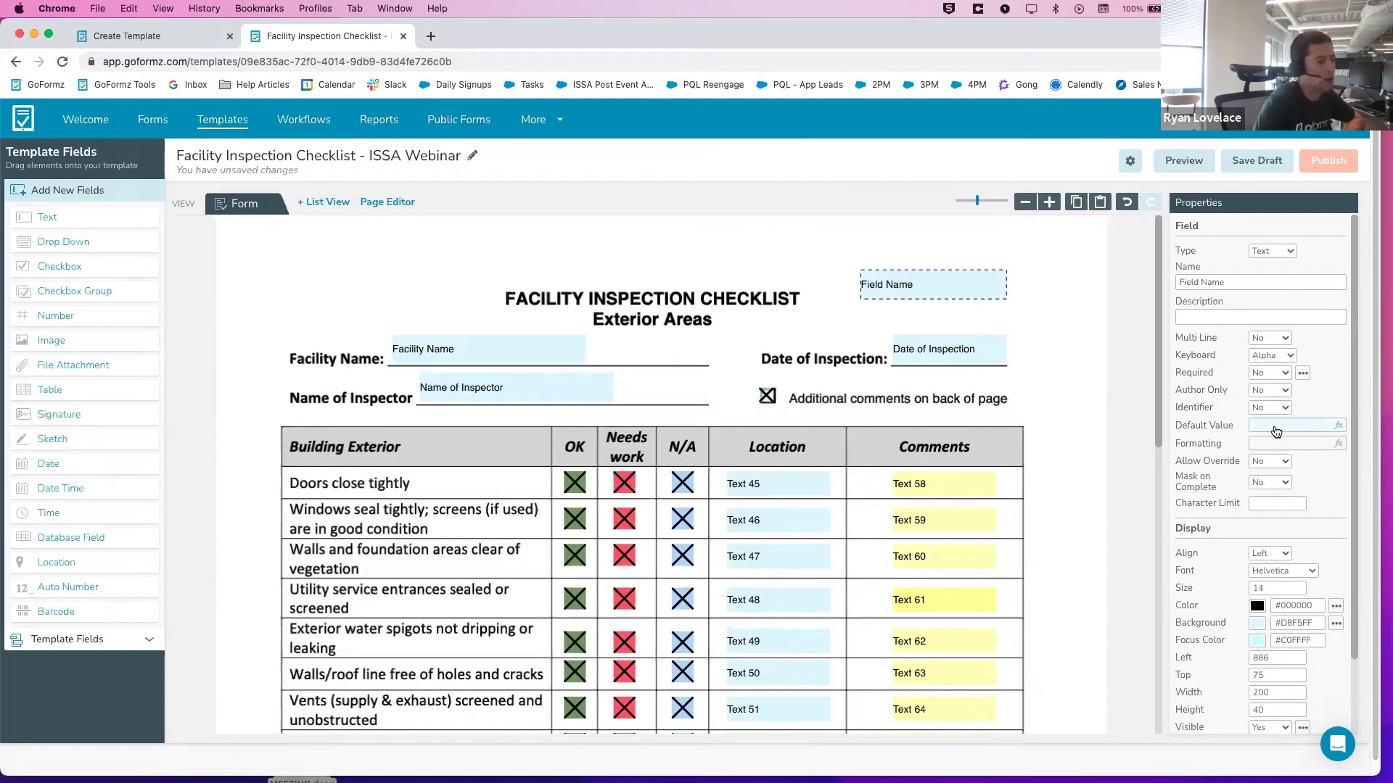
# Save the draft, publish the updated template, and bring up its settings menu
pyautogui.click(1259, 161)
pyautogui.click(1320, 164)
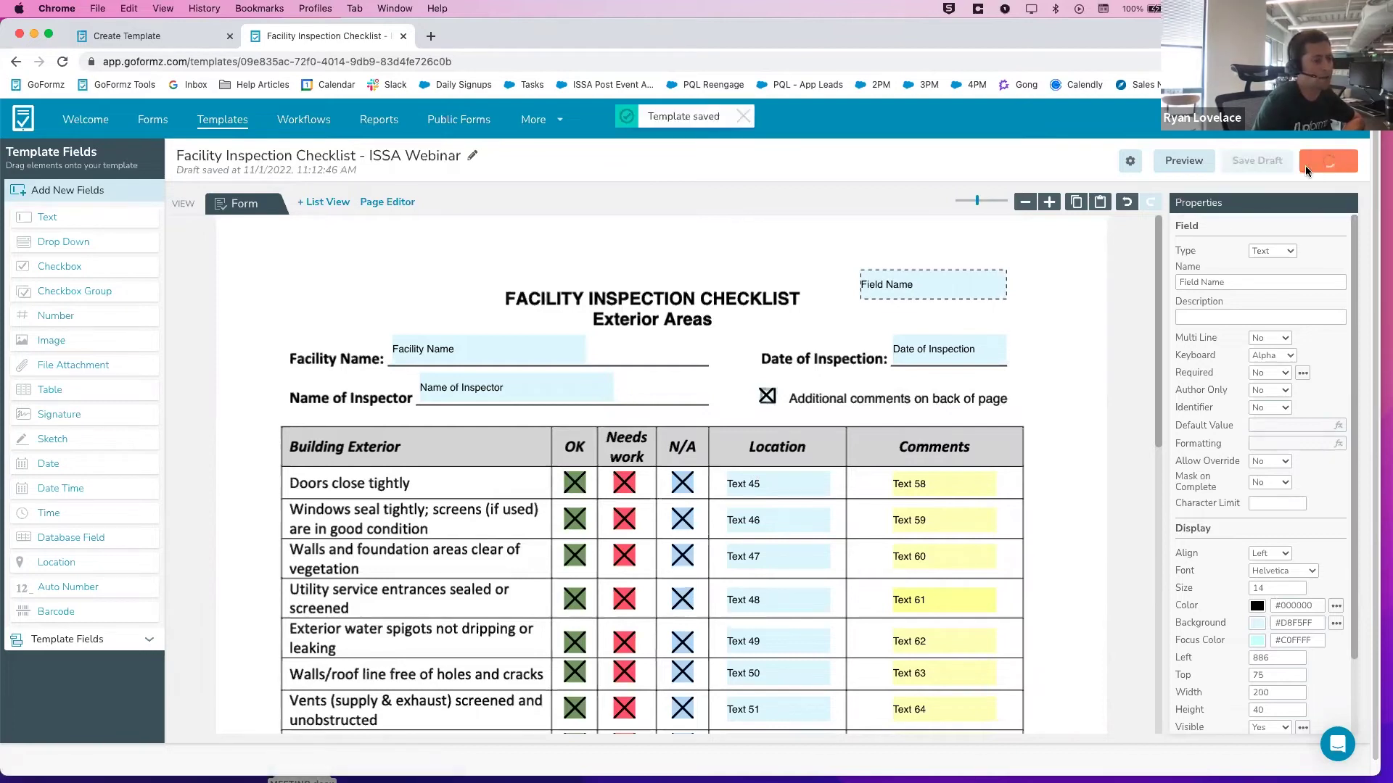
pyautogui.click(804, 285)
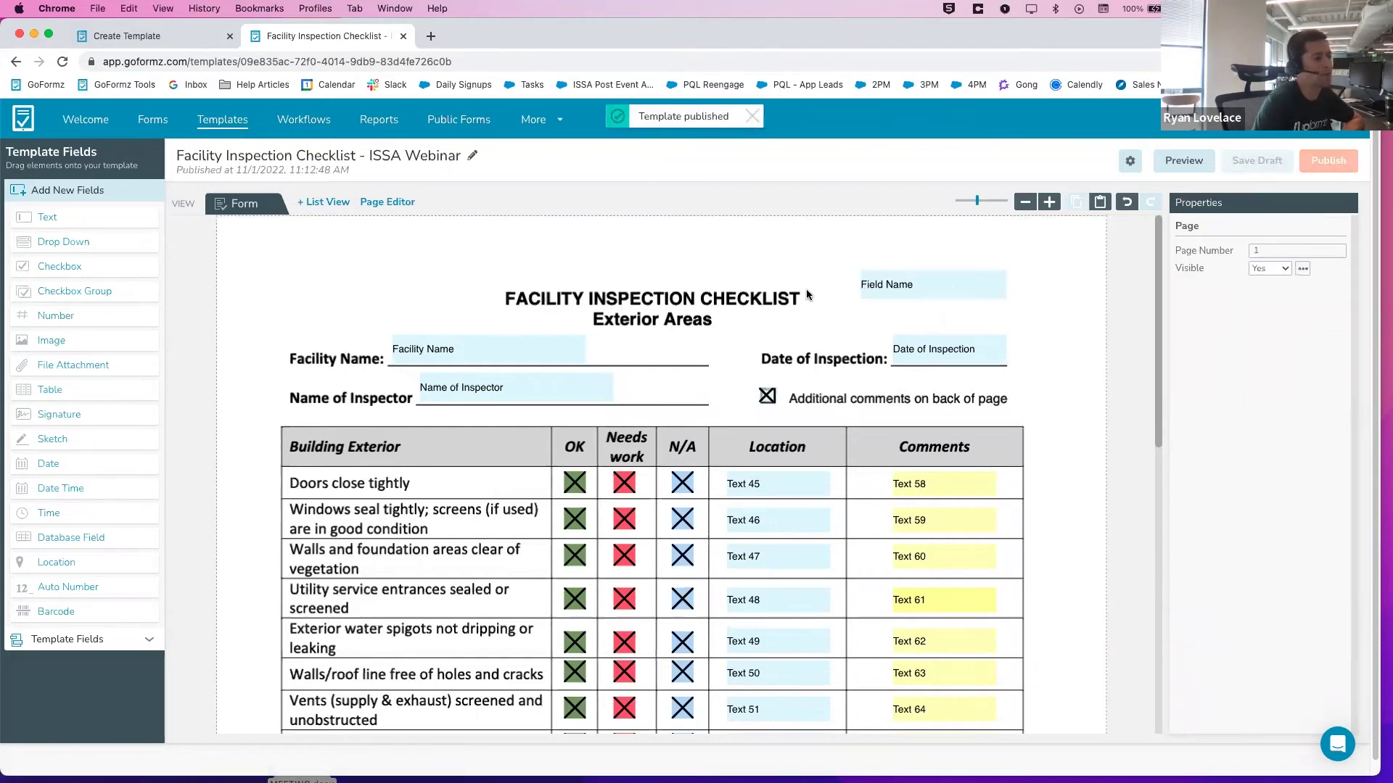
pyautogui.click(1130, 161)
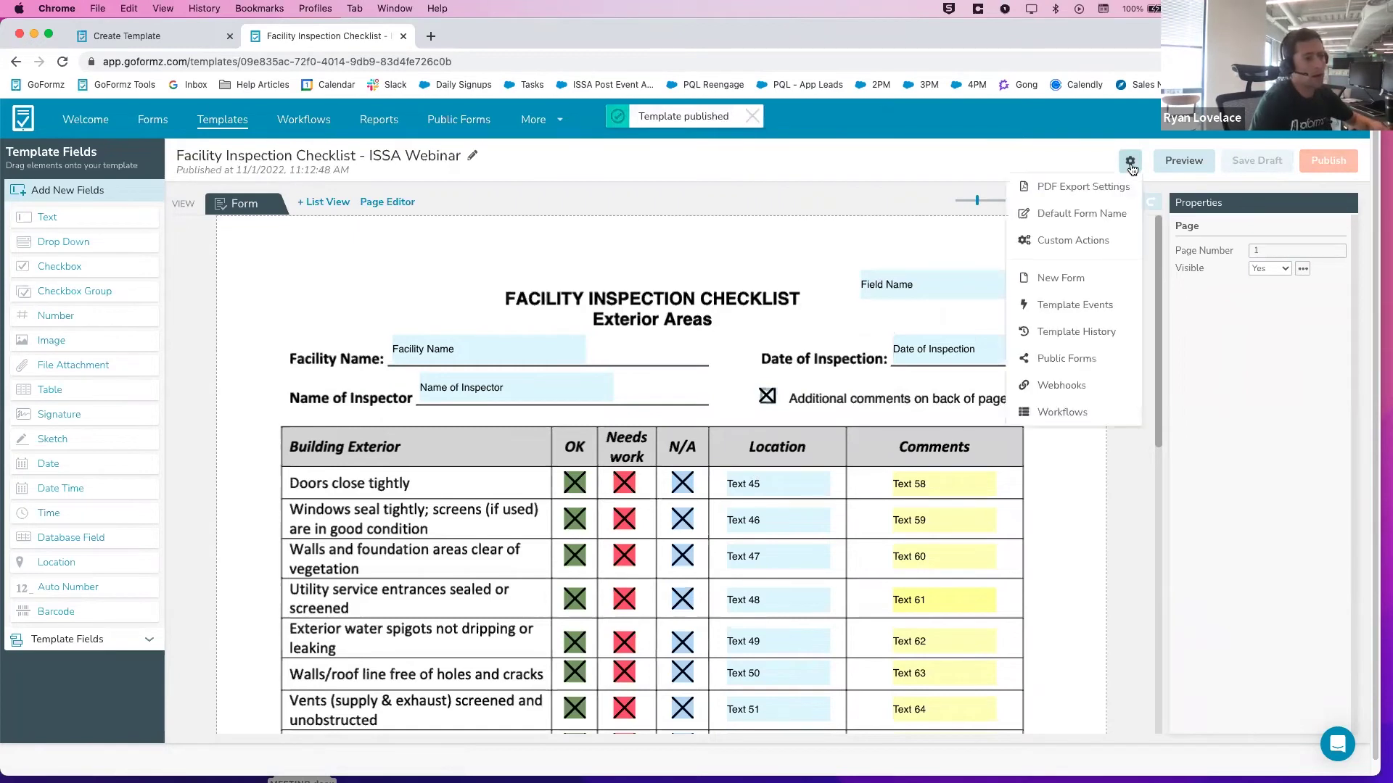
# Add a form-completion trigger emailing the recipient's address with a PDF attached, and save it
pyautogui.click(1125, 308)
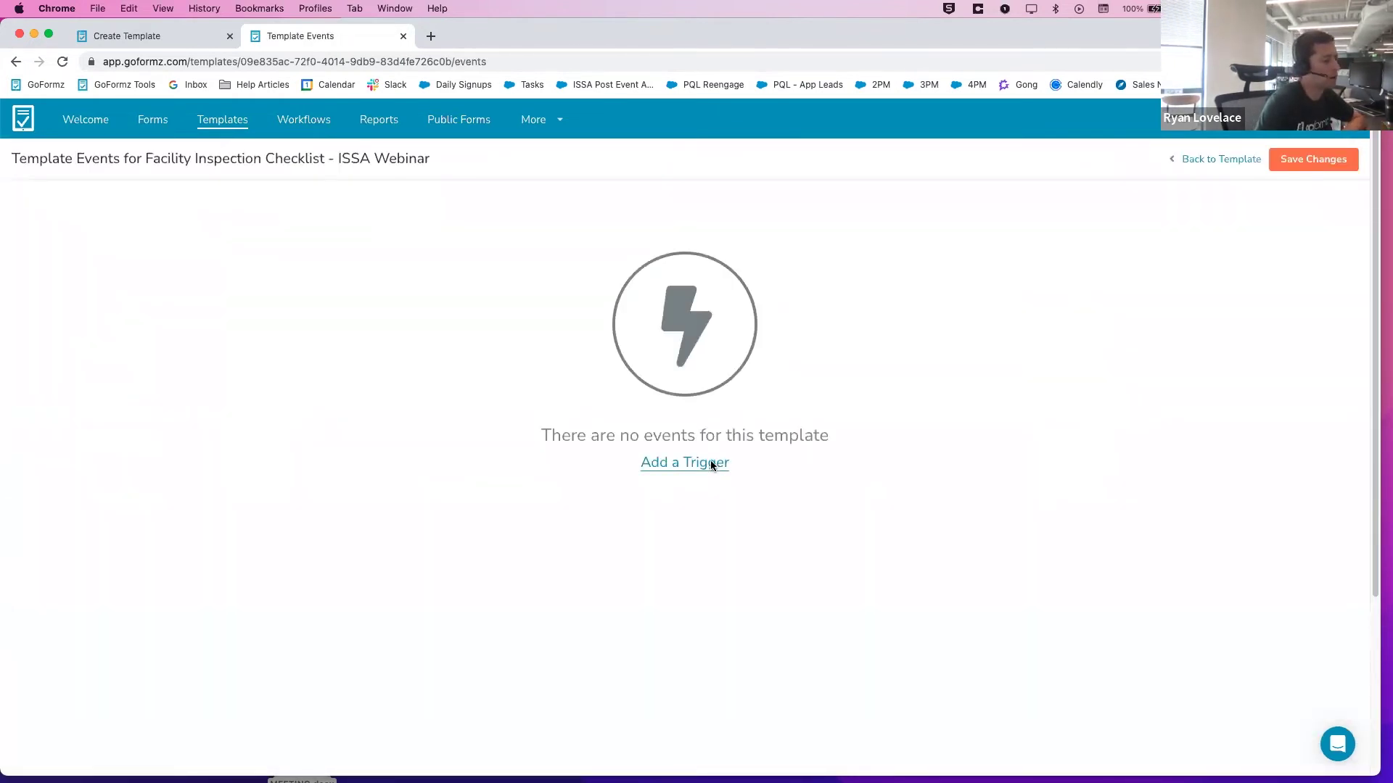
pyautogui.click(710, 463)
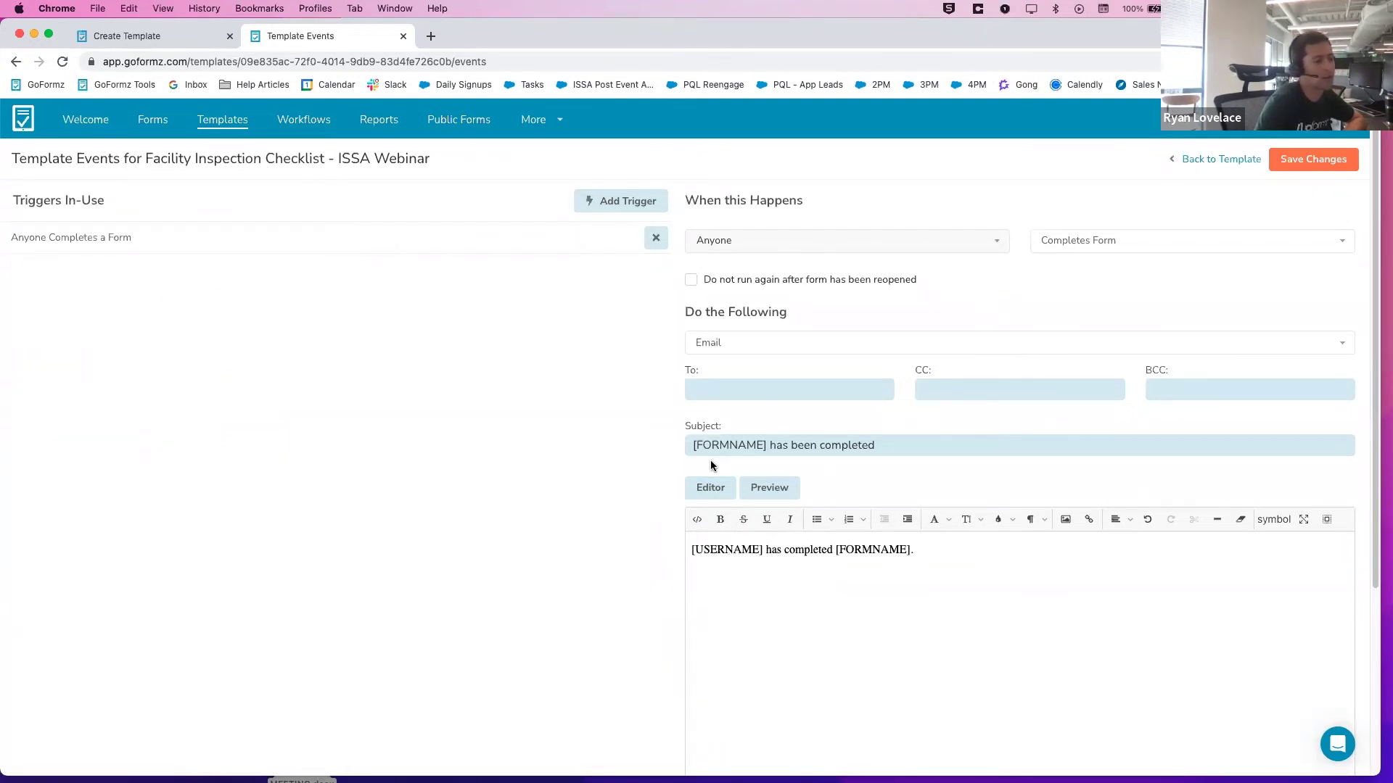
pyautogui.click(707, 392)
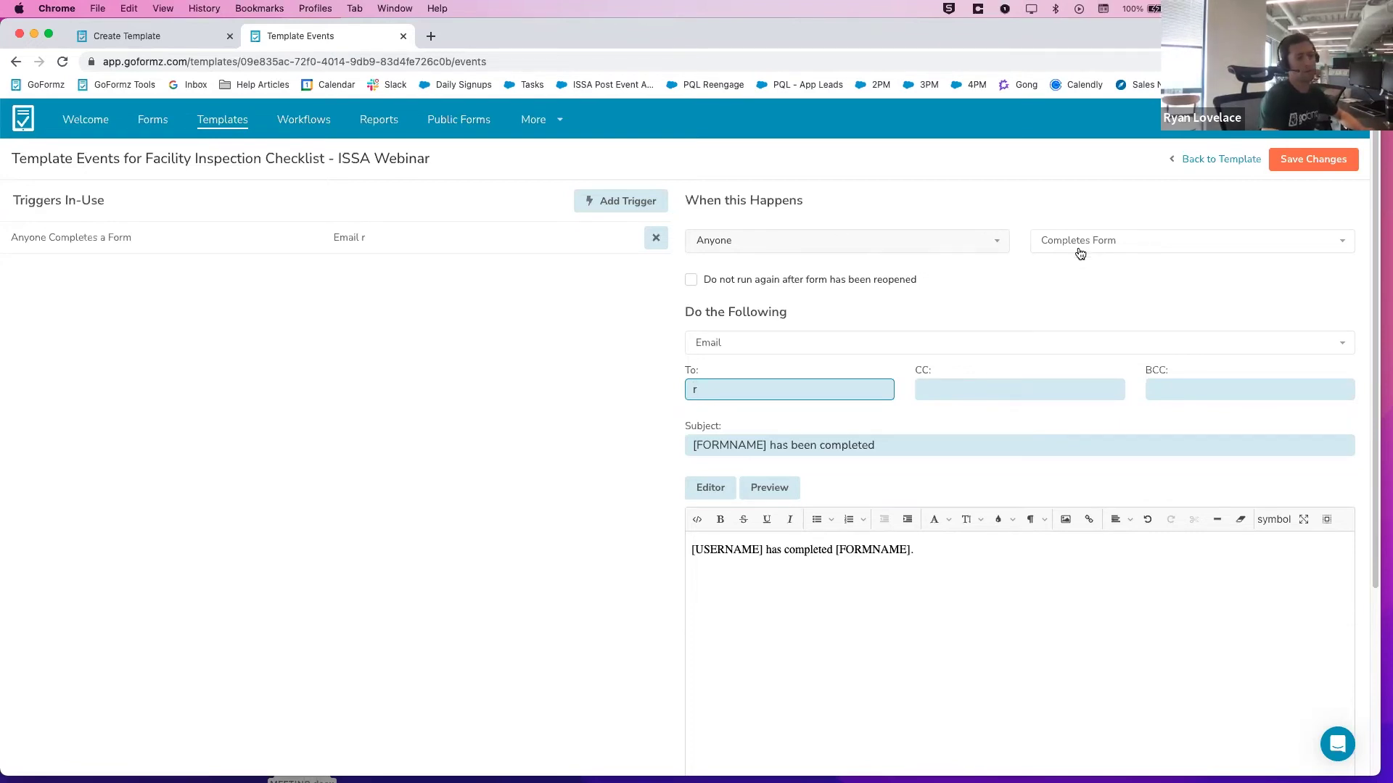
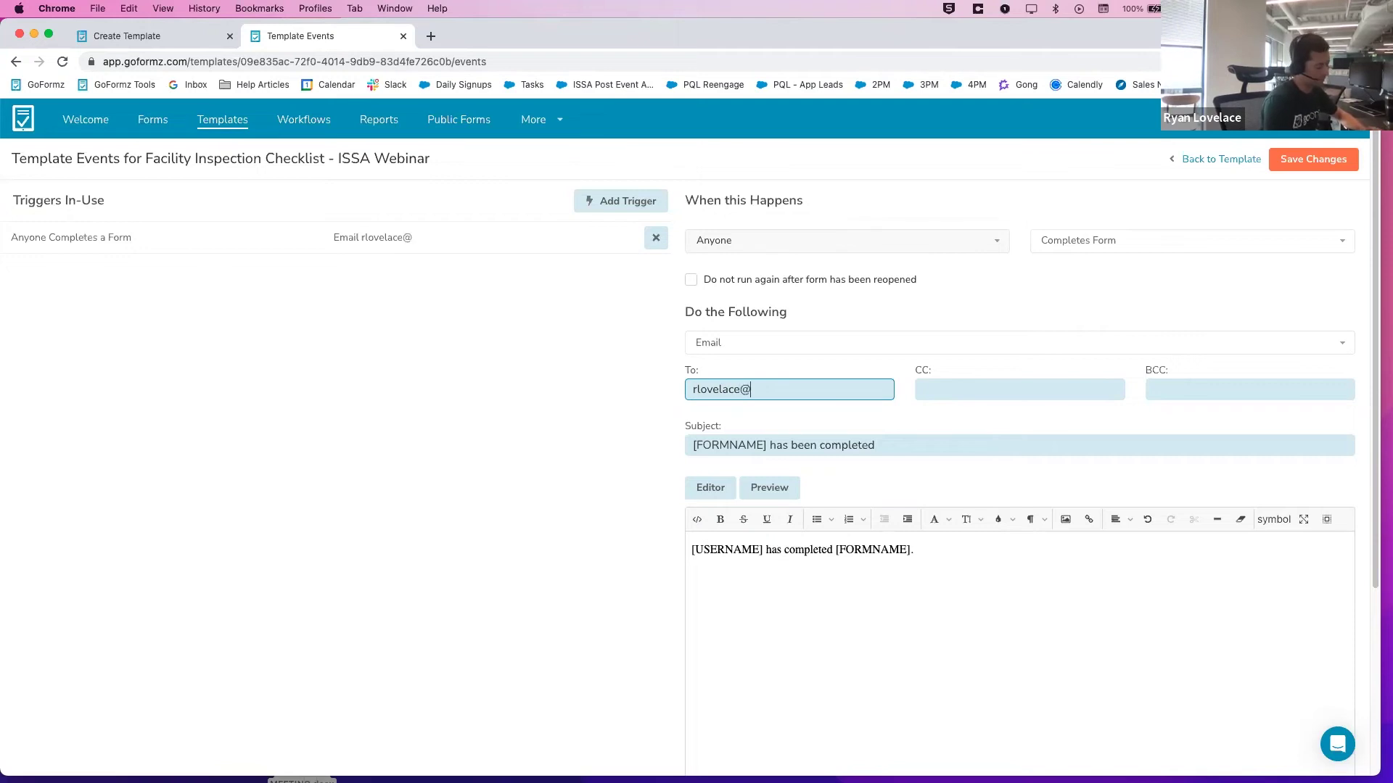
pyautogui.click(625, 414)
pyautogui.scroll(-4, 646, 410)
pyautogui.click(690, 669)
pyautogui.scroll(4, 616, 581)
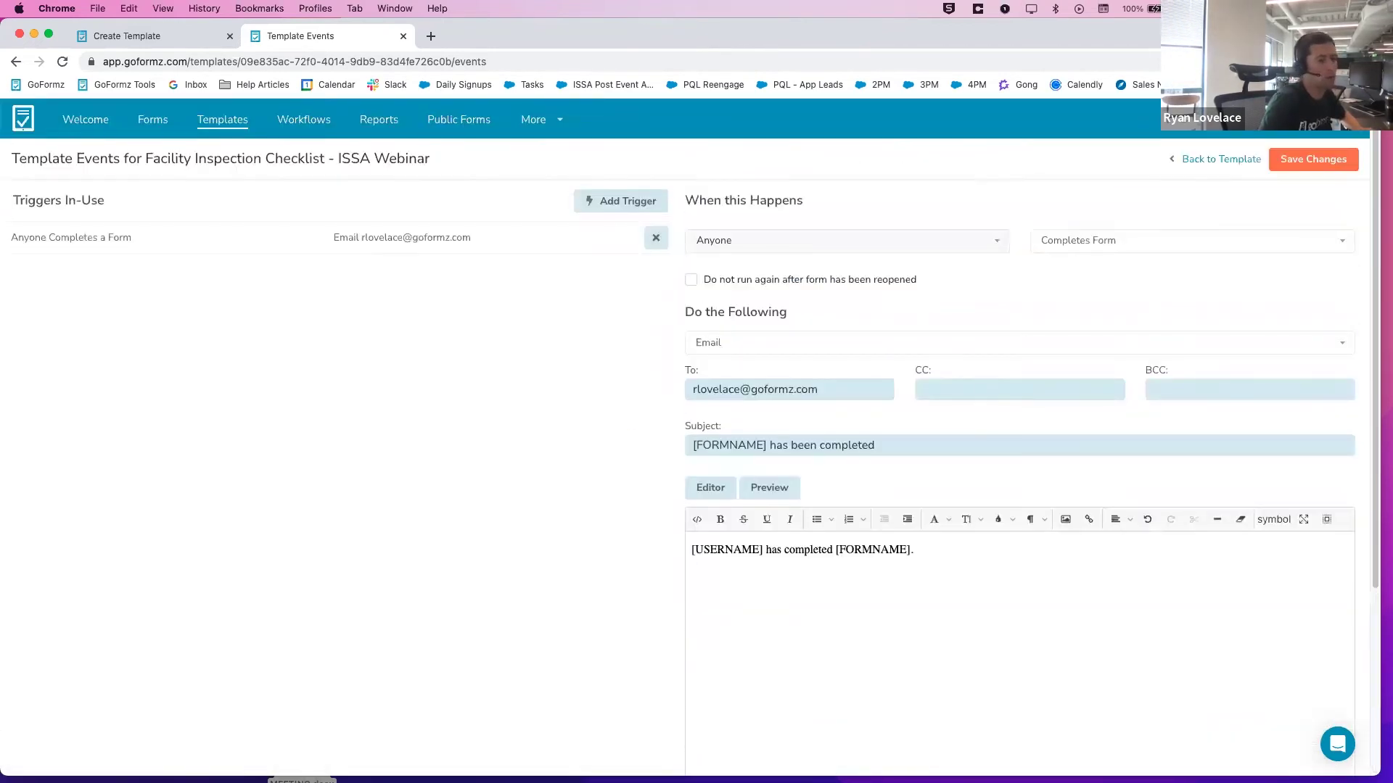
pyautogui.click(1314, 163)
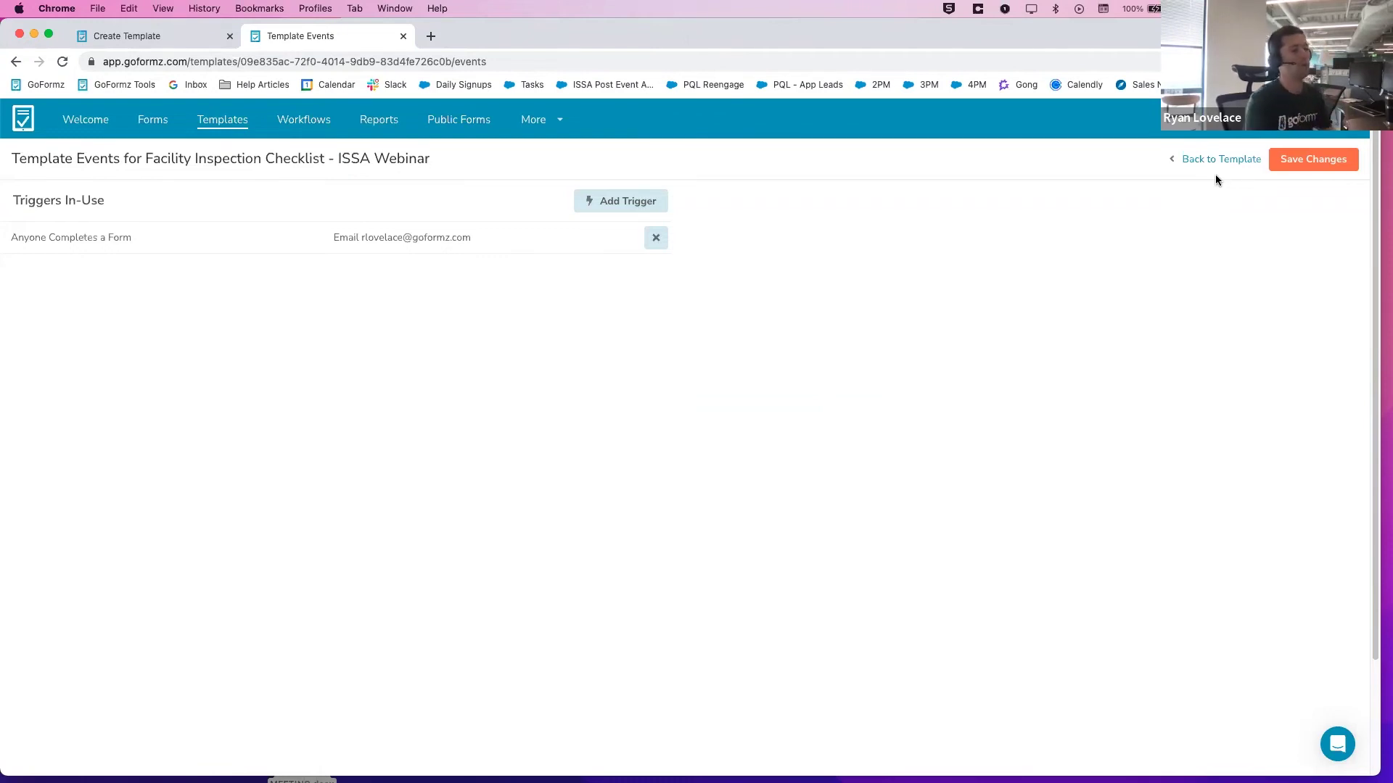
# Return to the template editor, open the settings menu, then go to the Welcome home page
pyautogui.click(1222, 165)
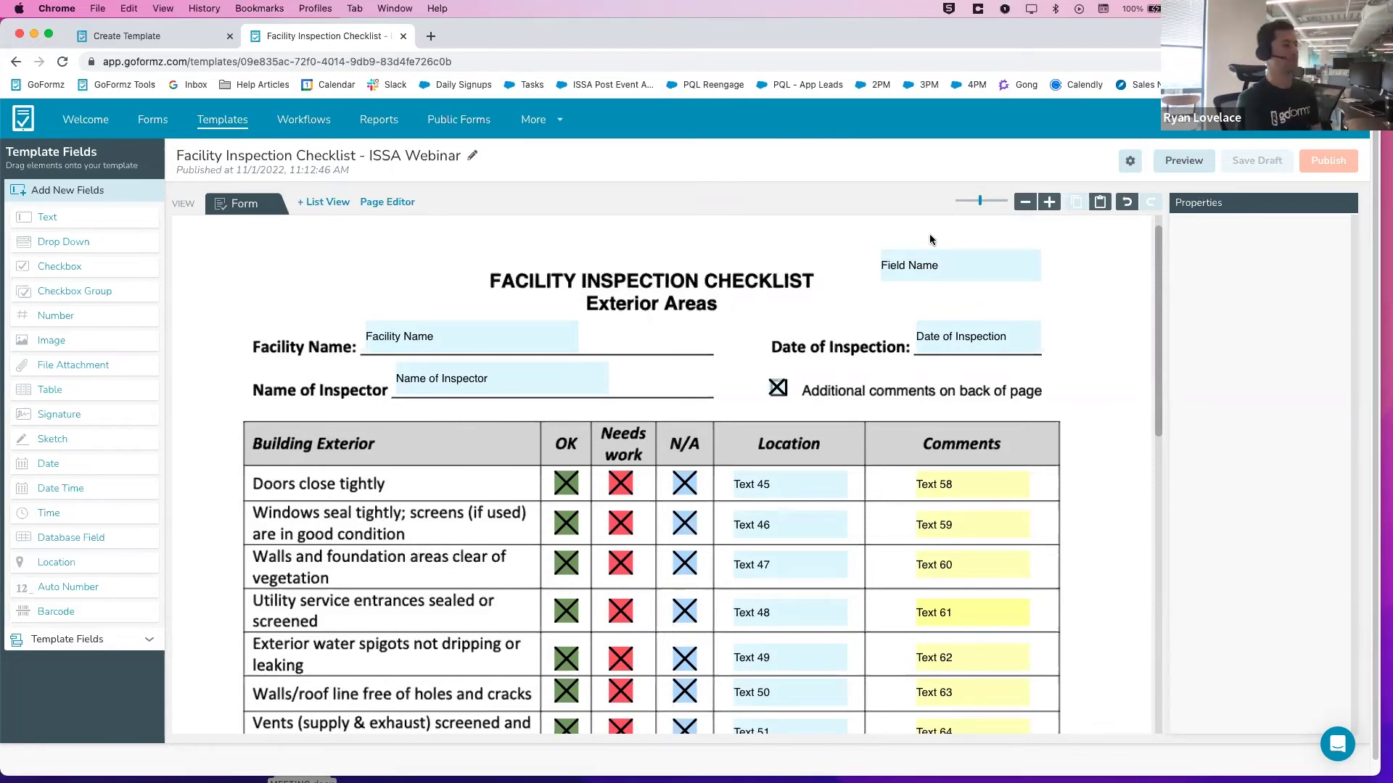
pyautogui.click(1130, 161)
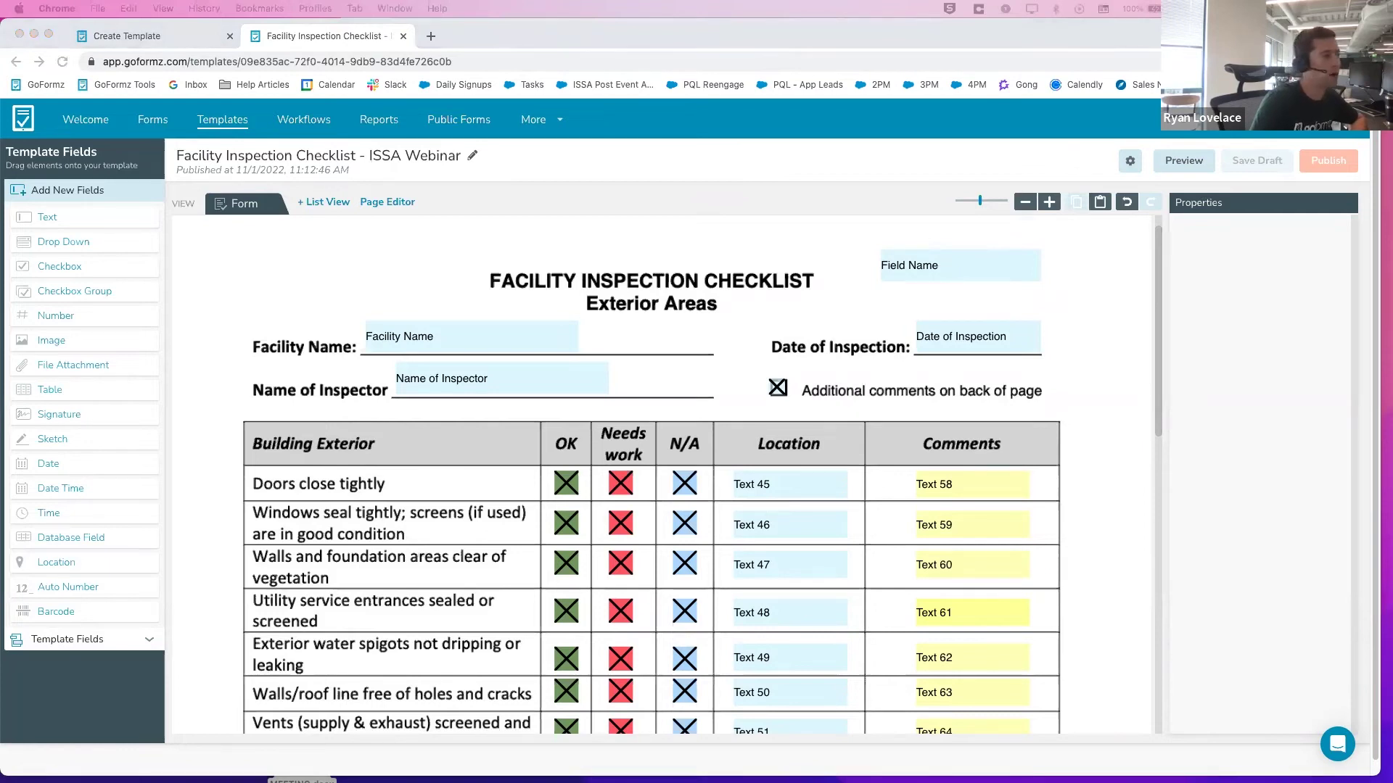
pyautogui.click(85, 121)
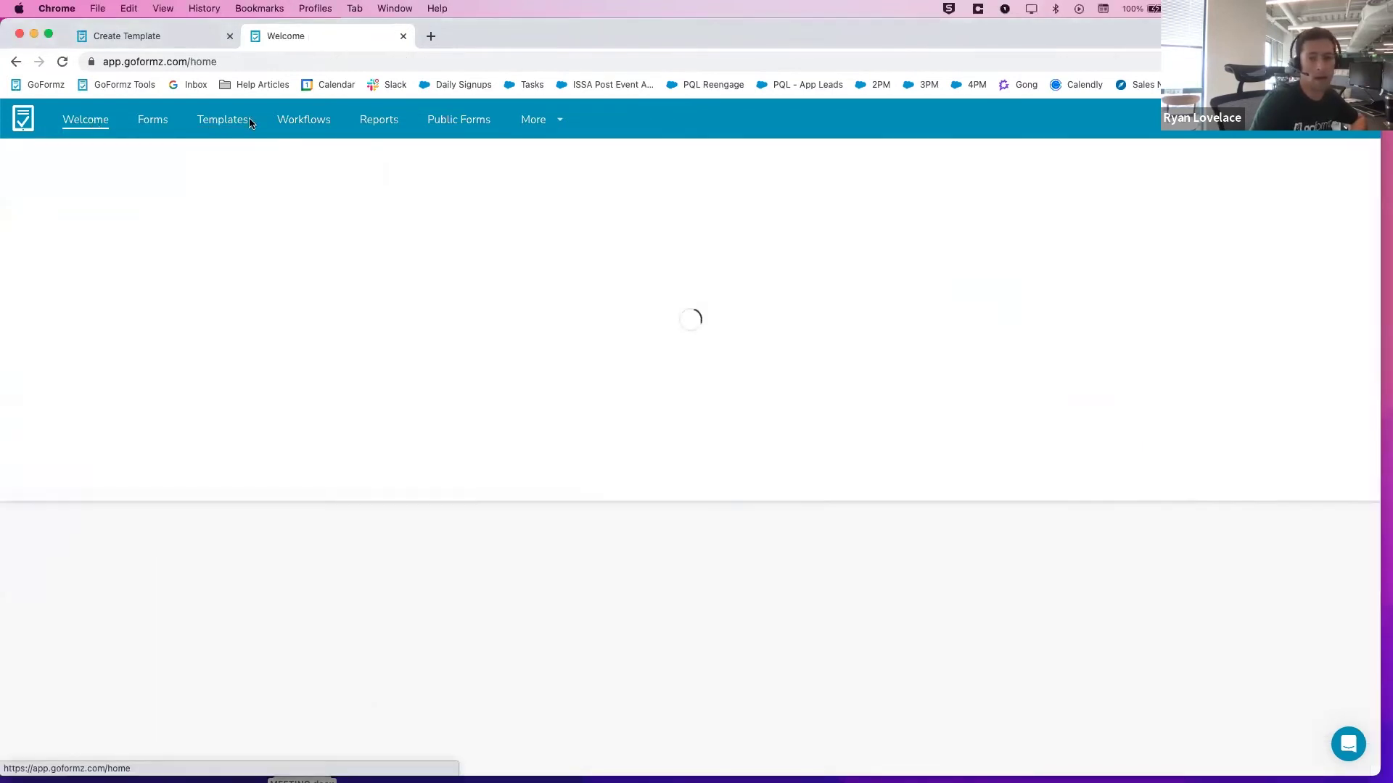
# Bring up the QuickTime iPad mirror window, stretch it to full height and centre it
pyautogui.moveTo(1385, 29); pyautogui.dragTo(694, 7)
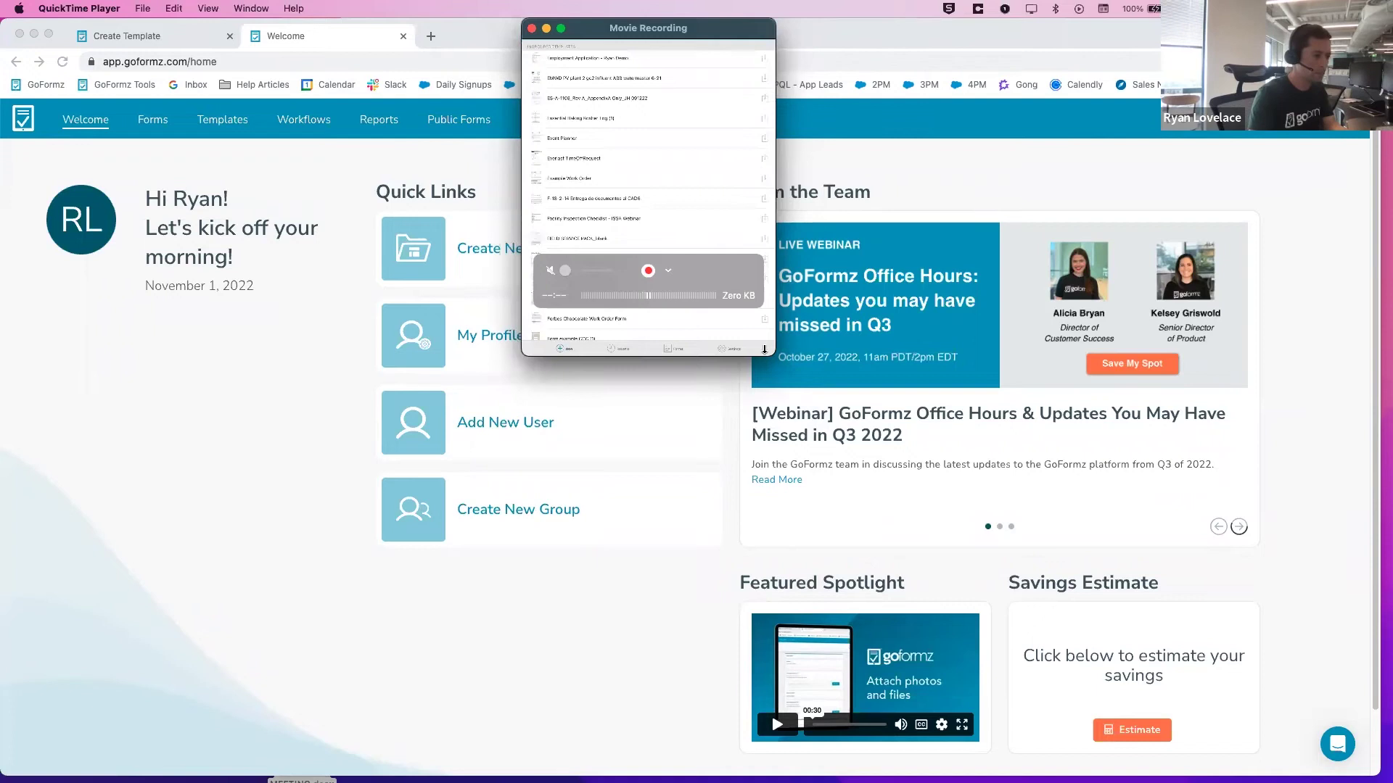
pyautogui.moveTo(773, 355); pyautogui.dragTo(1094, 782)
pyautogui.moveTo(892, 28); pyautogui.dragTo(764, 26)
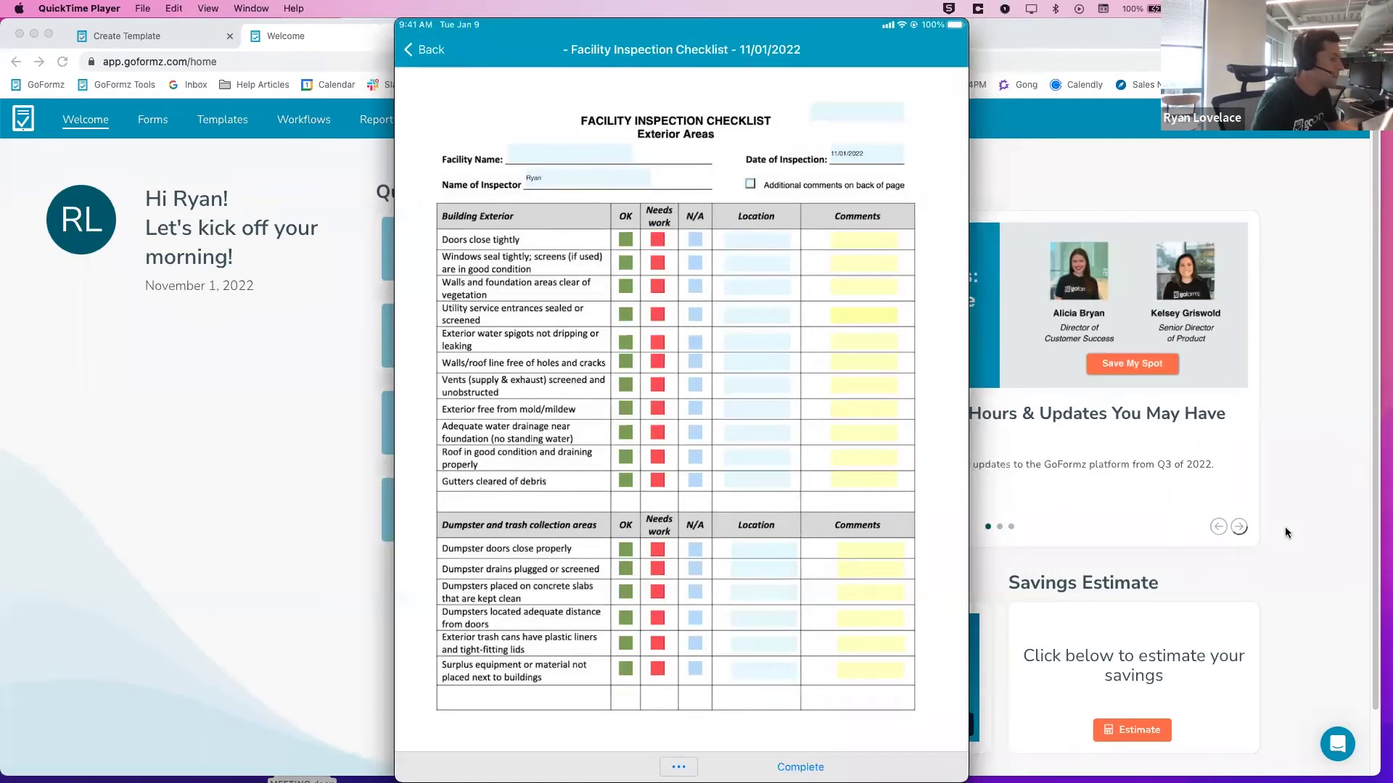
# Type 'San Diego Facility' into the Facility Name field on the iPad form
pyautogui.moveTo(673, 338)
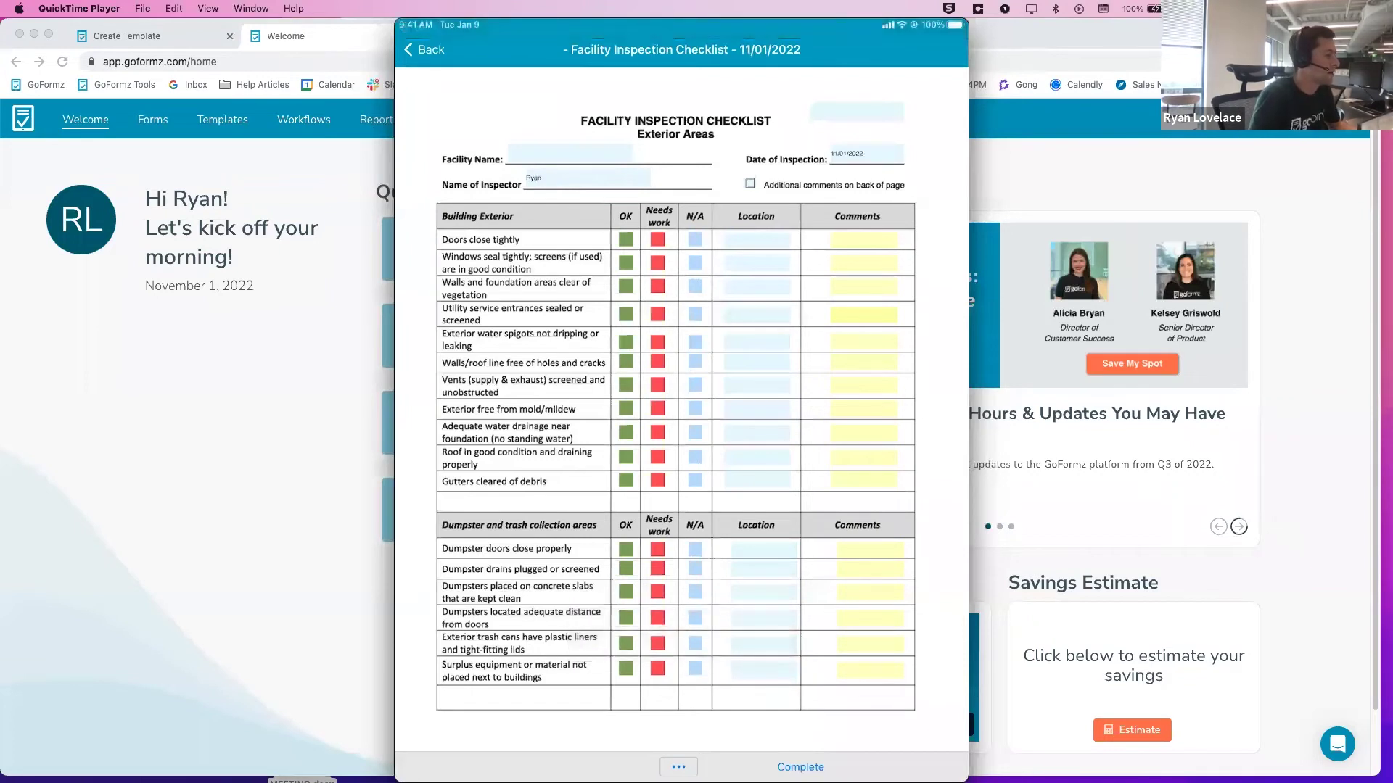
pyautogui.click(509, 154)
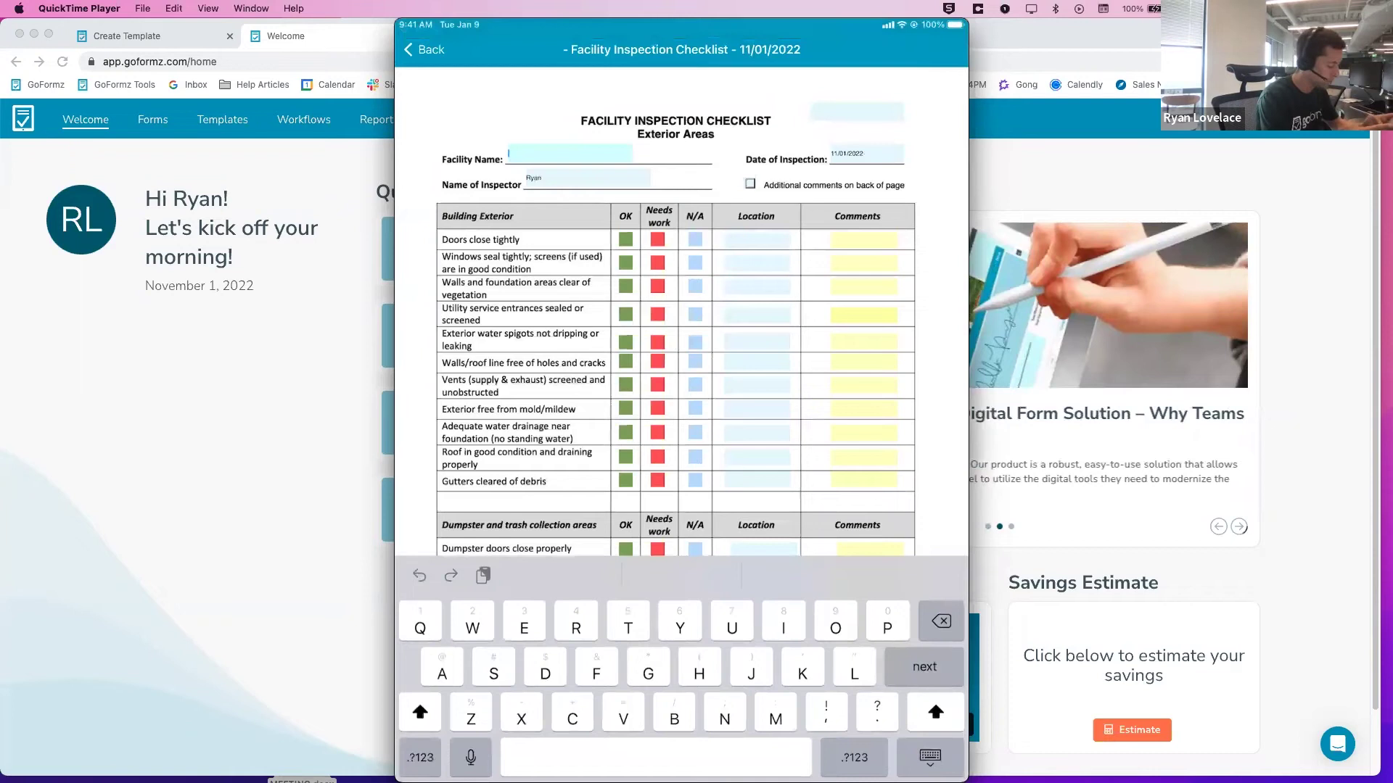
pyautogui.write('San Diego')
pyautogui.press('shift')
pyautogui.write('Facility')
pyautogui.scroll(-3, 675, 312)
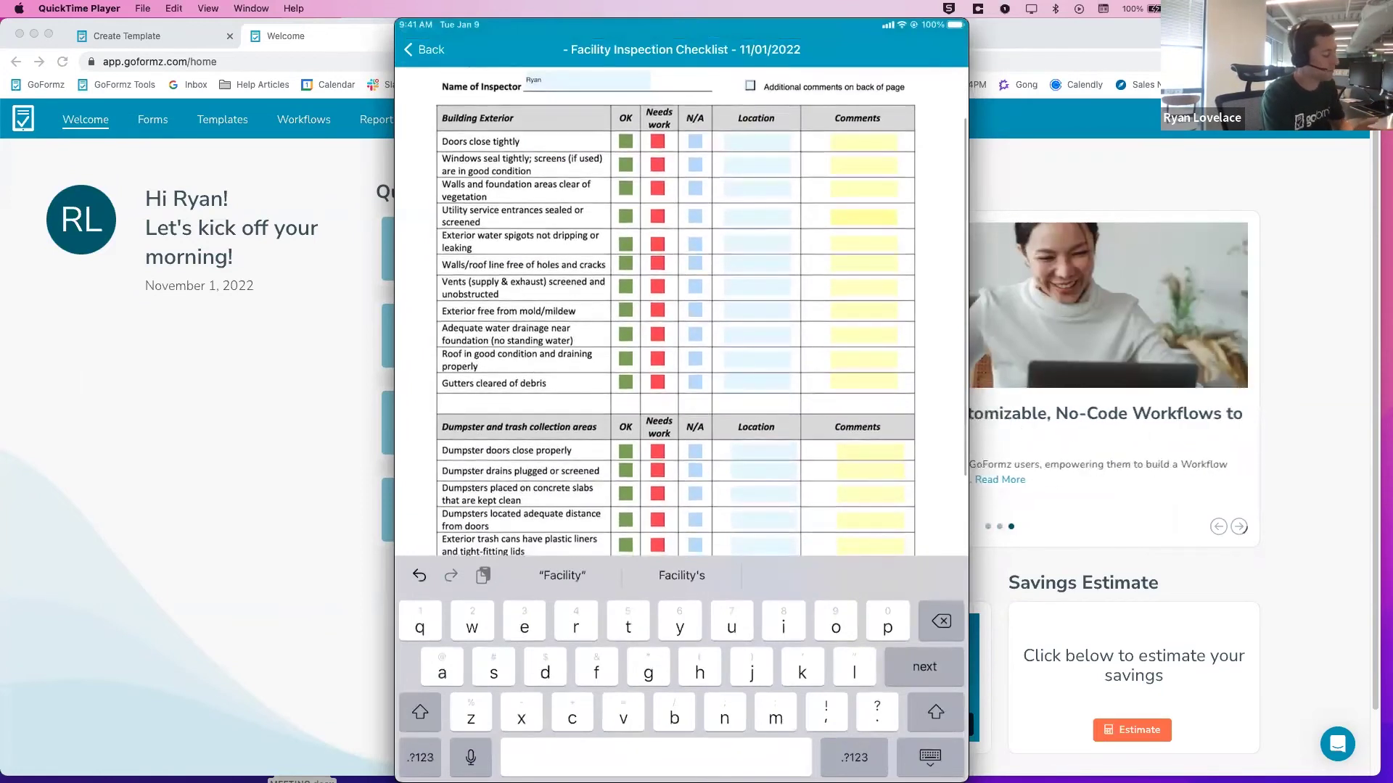
# Mark Doors close tightly as Needs work, enter location 'San Diego, CA', and dictate a comment
pyautogui.click(625, 141)
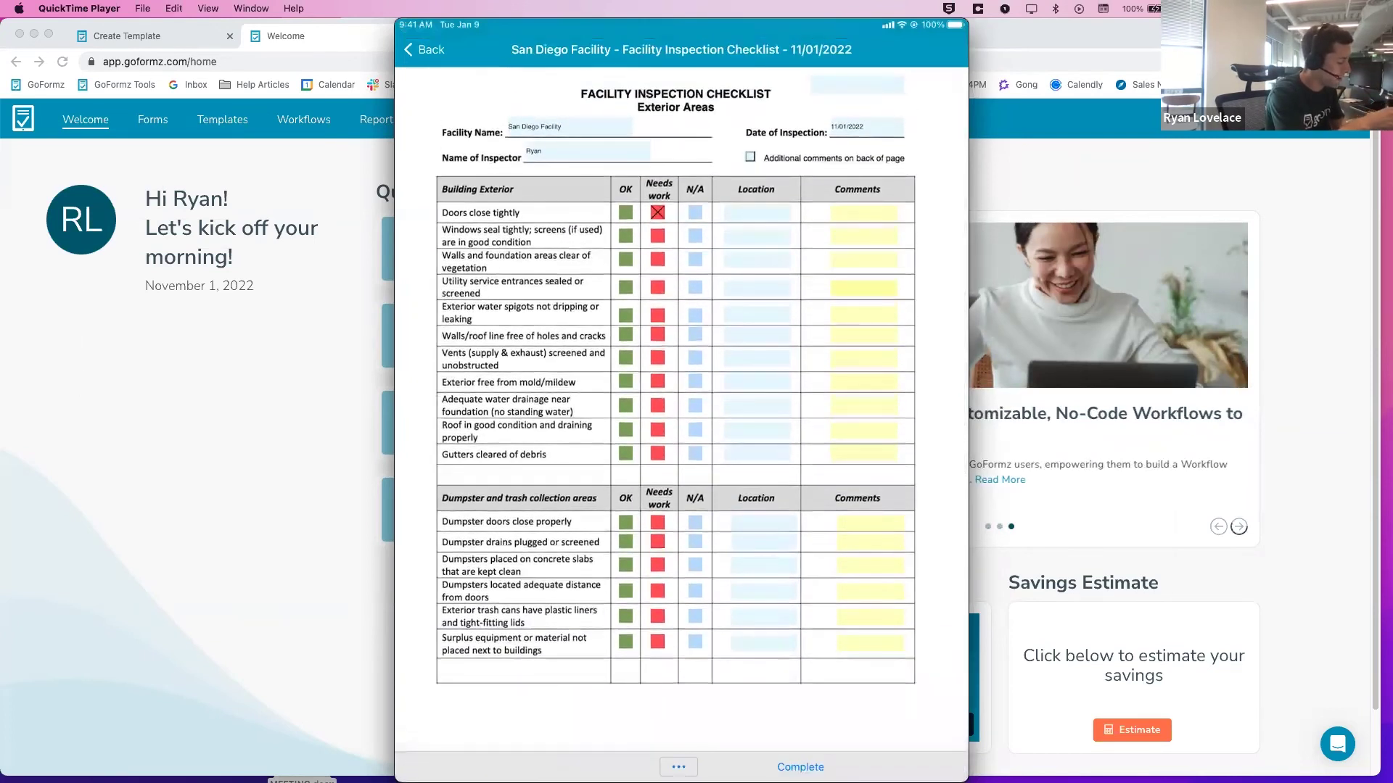
pyautogui.click(757, 213)
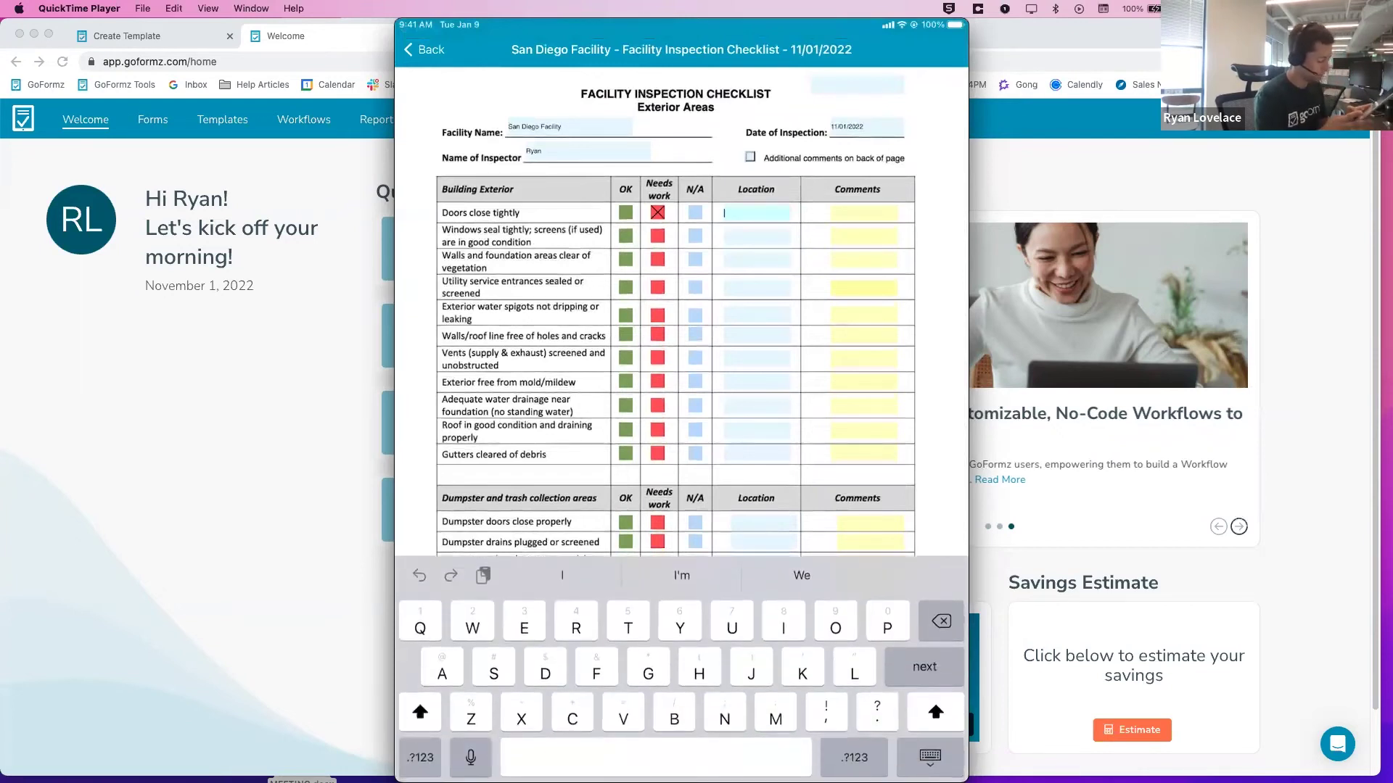
pyautogui.write('San Diego, CA')
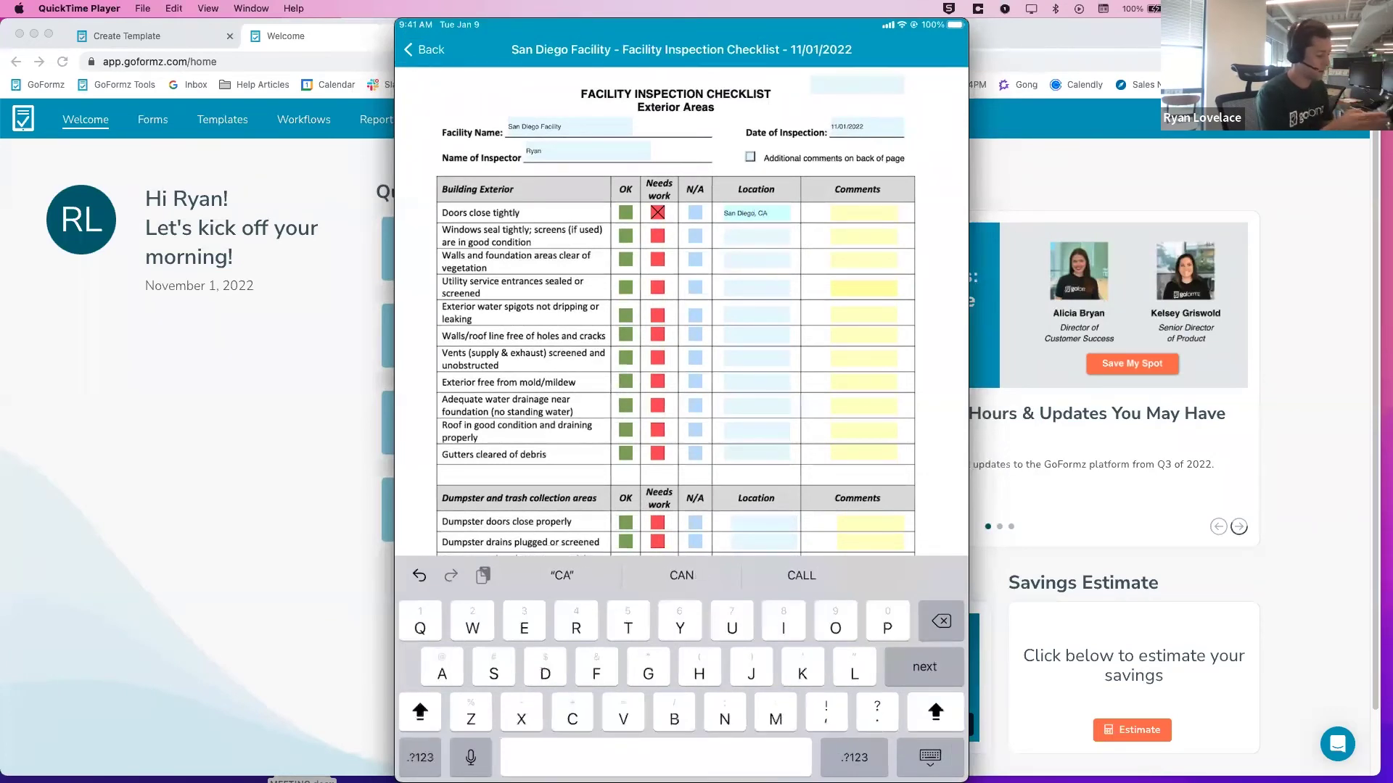
pyautogui.click(863, 212)
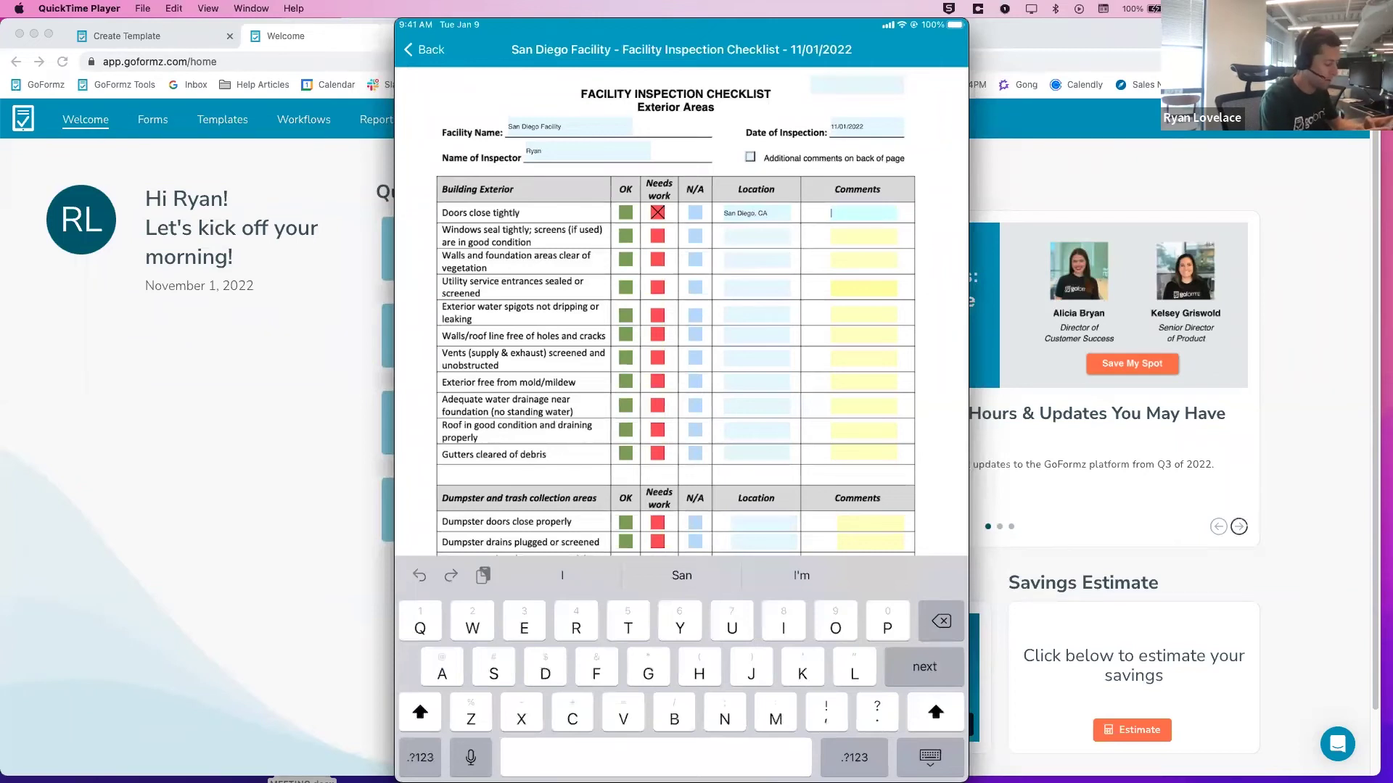
pyautogui.click(470, 757)
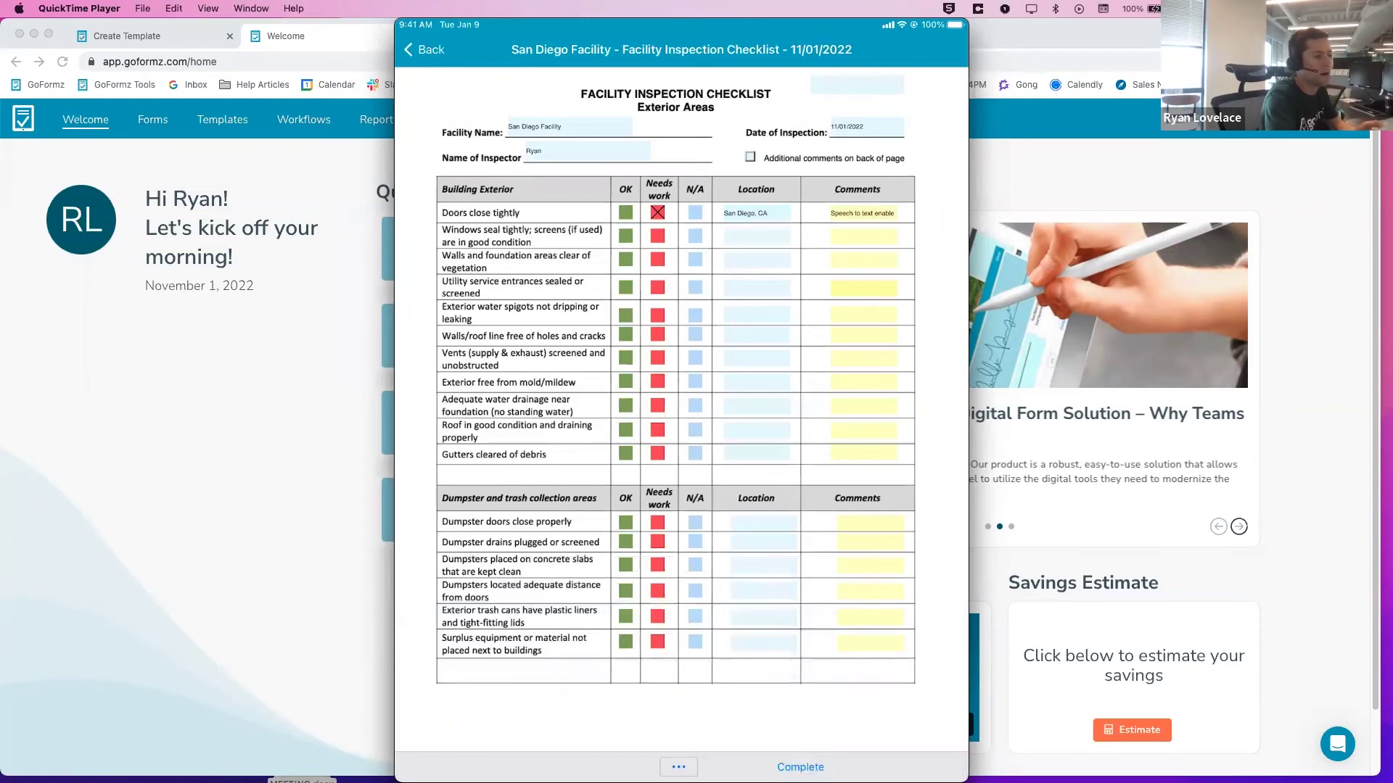
pyautogui.click(1238, 526)
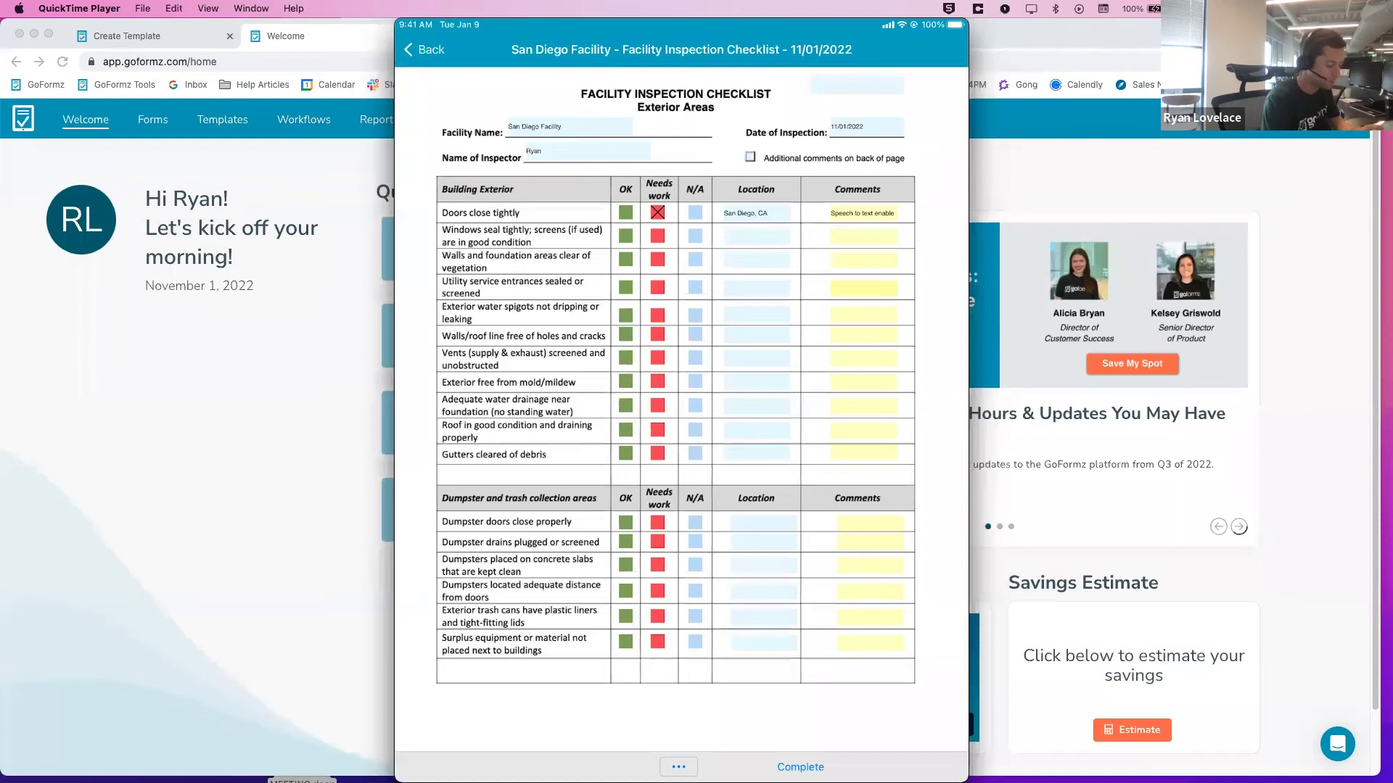
# Scroll the checklist to the additional-comments option and Complete button at the bottom
pyautogui.scroll(-2, 674, 406)
pyautogui.scroll(3, 675, 406)
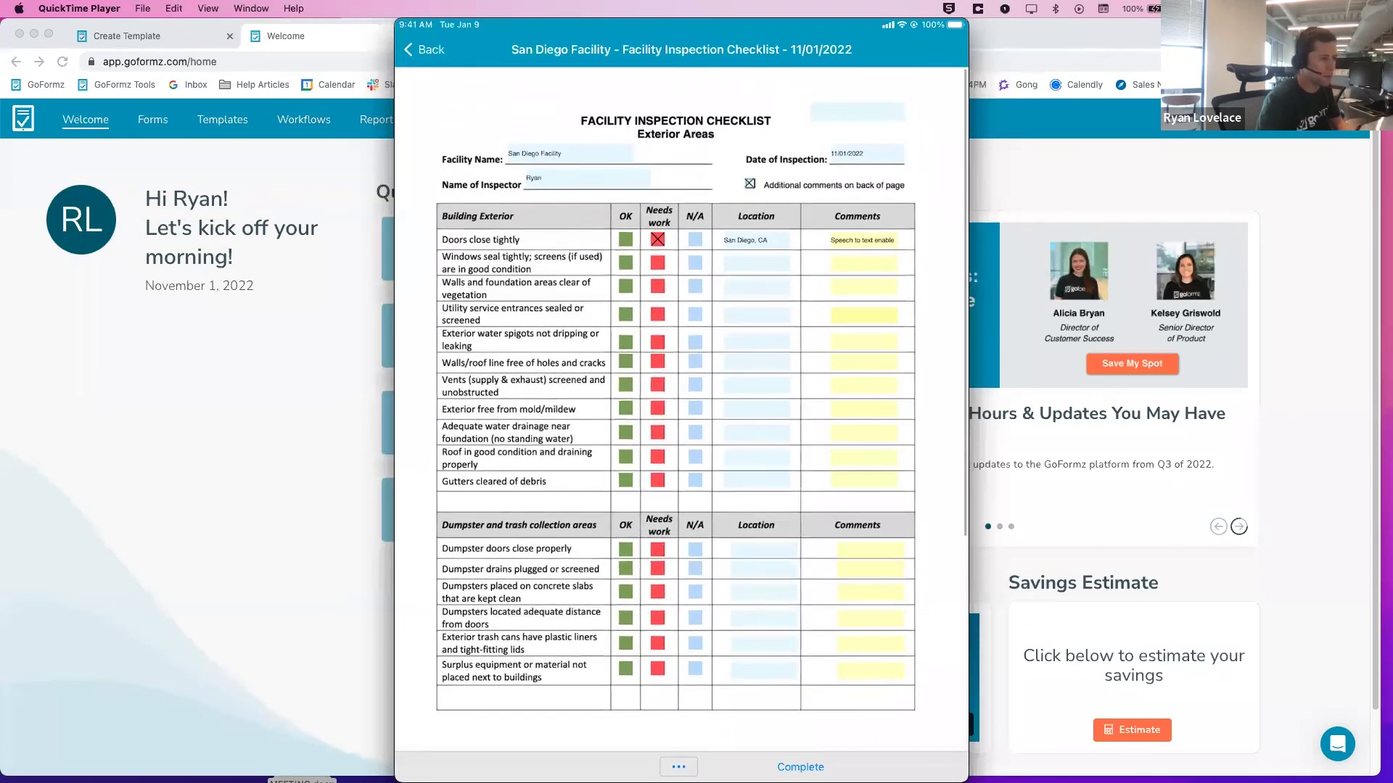
pyautogui.scroll(-2, 675, 406)
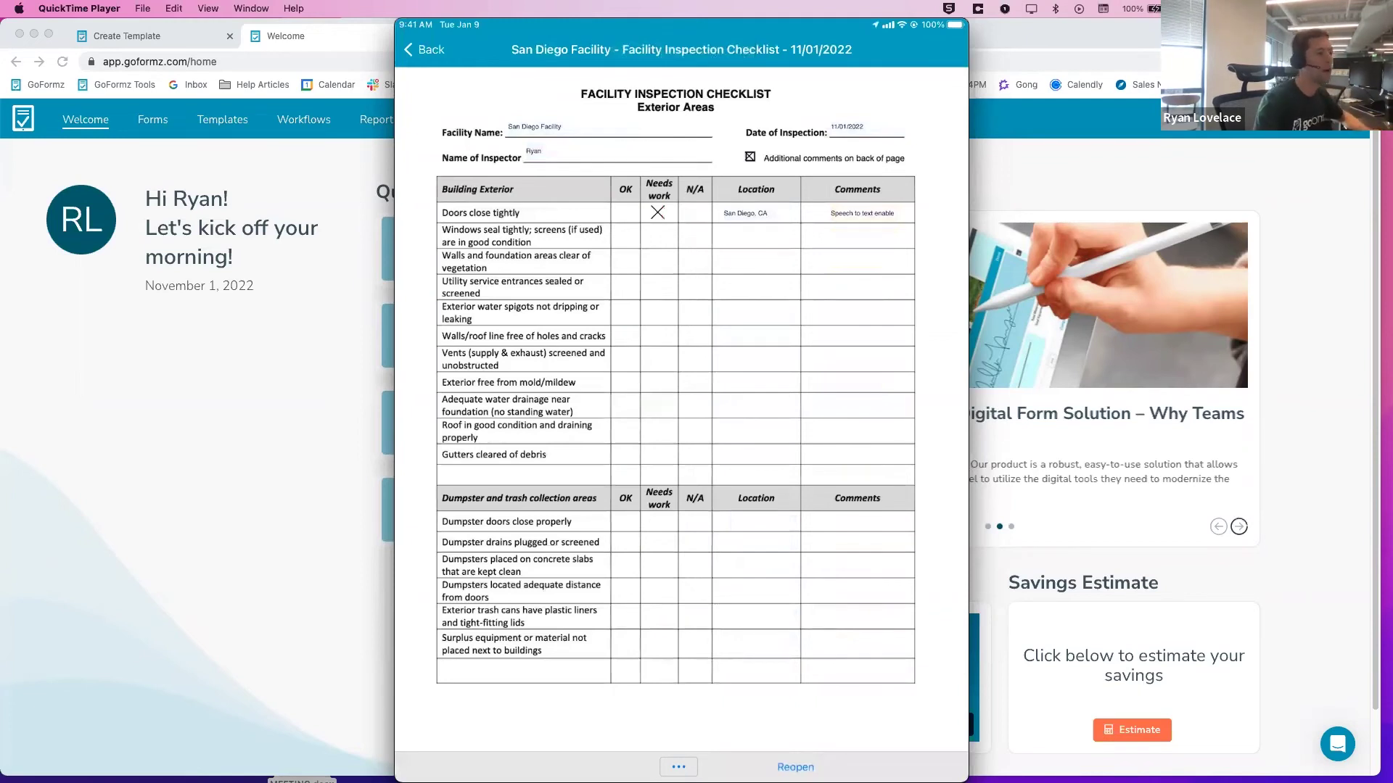
# Close the iPad mirror, show the GoFormz web Forms list, and select the Search forms box
pyautogui.moveTo(406, 29)
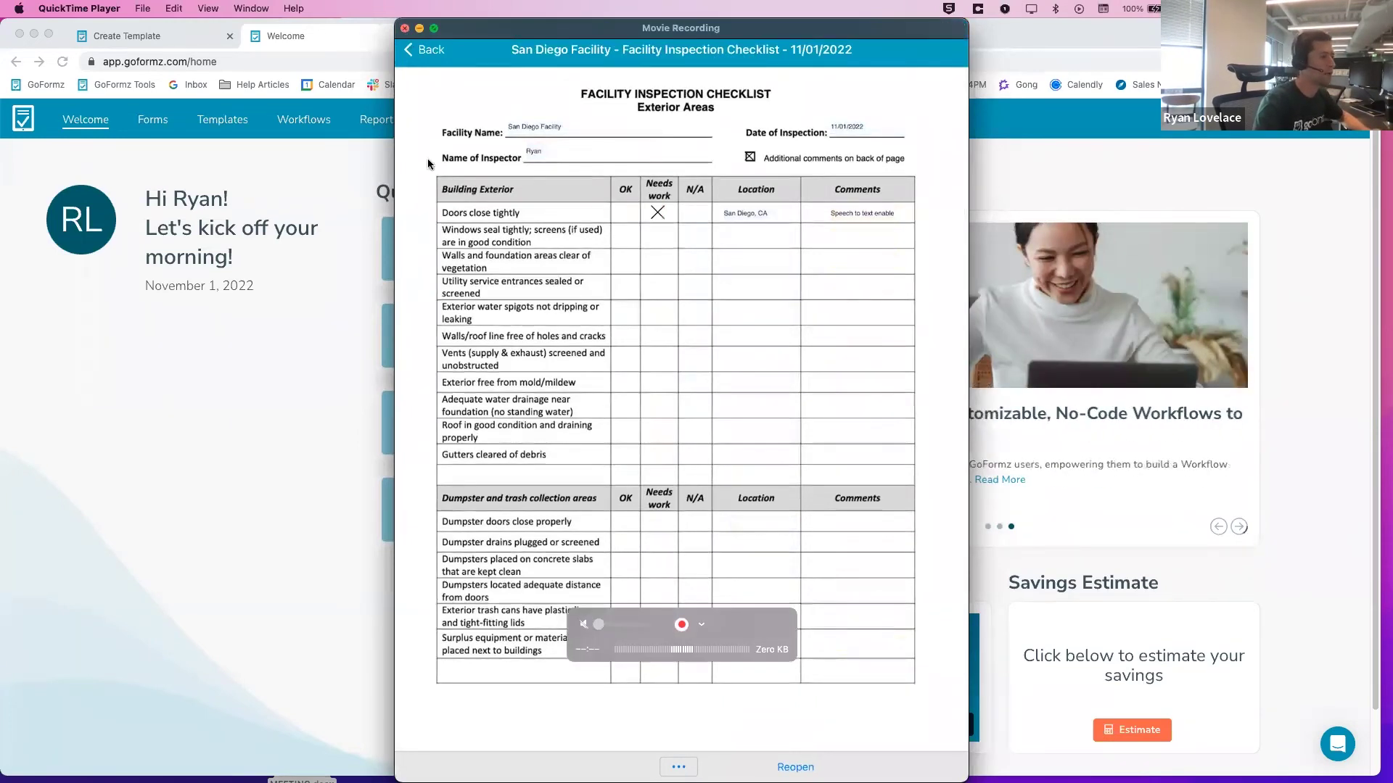
pyautogui.press('super+w')
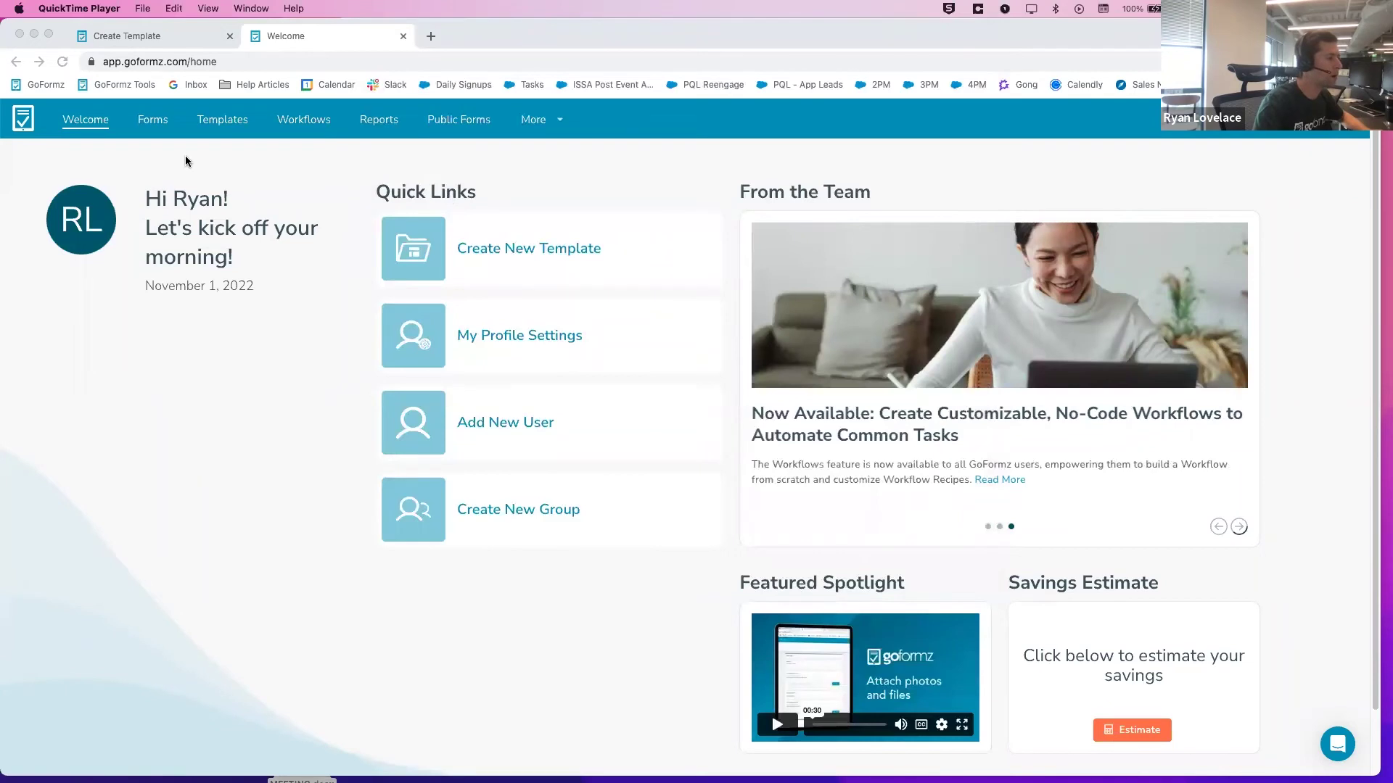
pyautogui.click(156, 124)
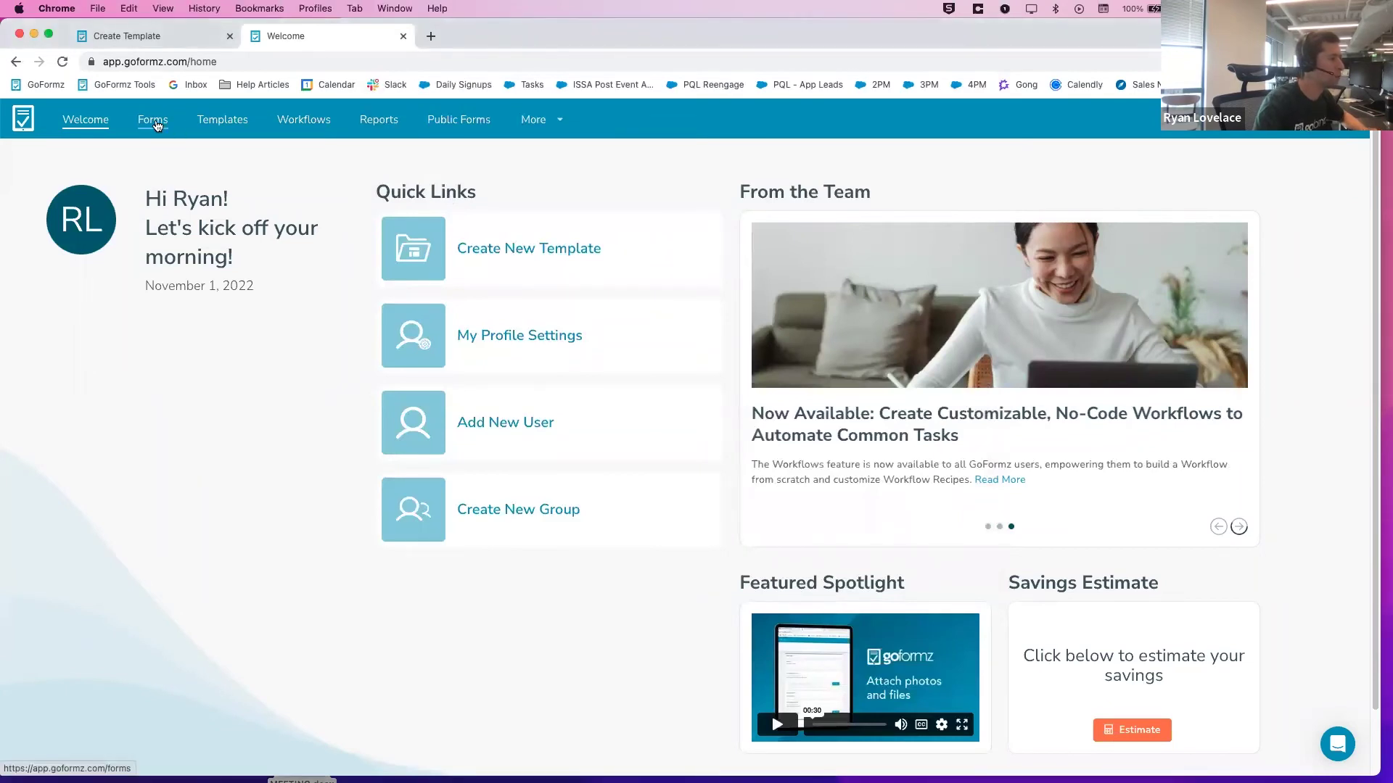
pyautogui.click(157, 124)
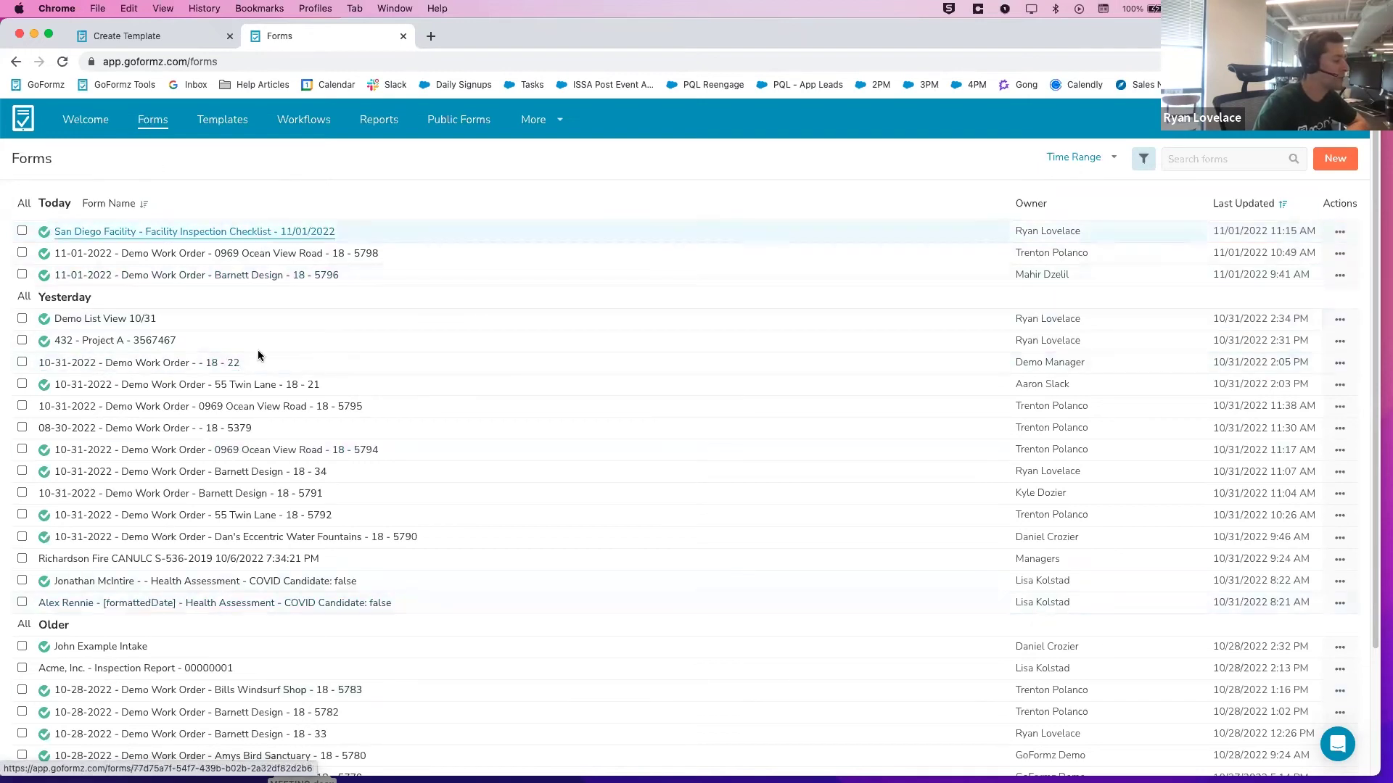
pyautogui.click(1194, 157)
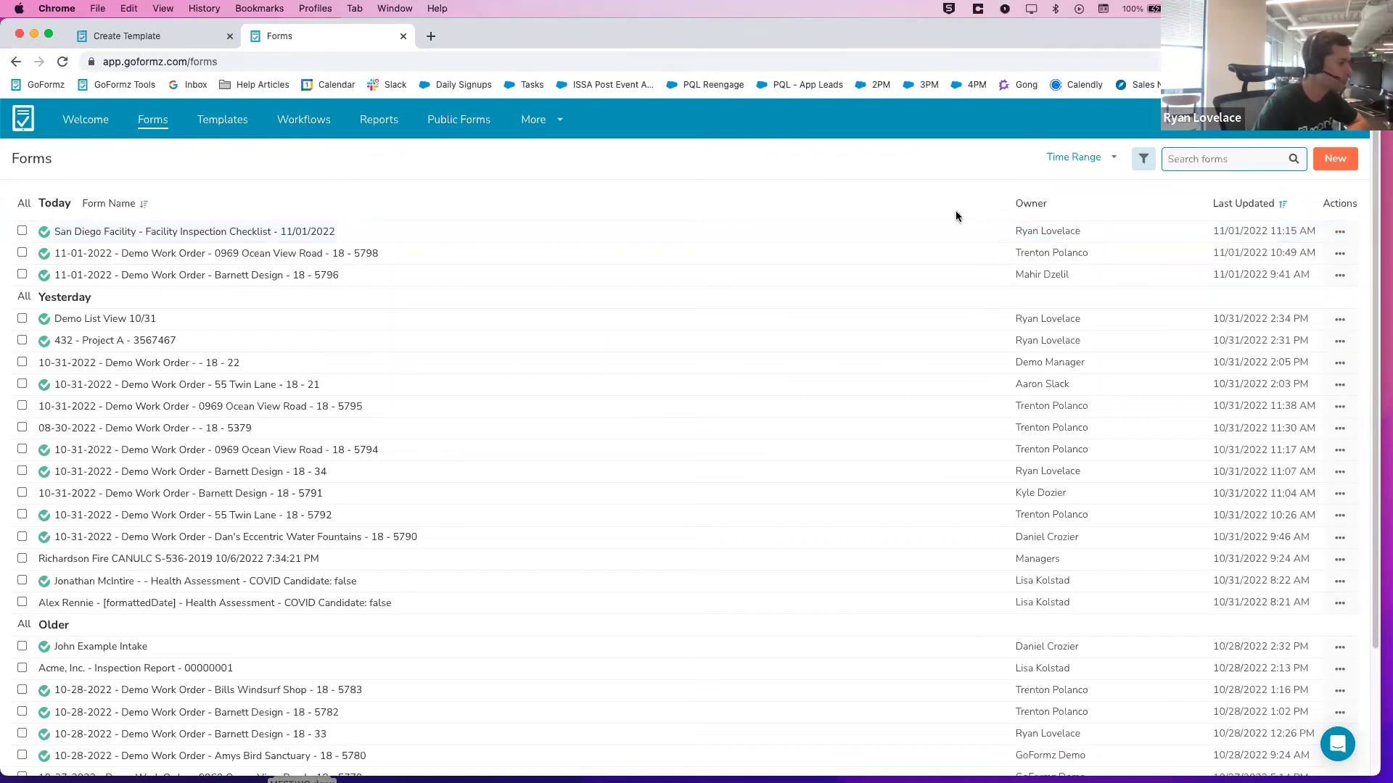
# From a new tab's Gmail inbox, open the GoFormz San Diego Facility completion email and its PDF
pyautogui.click(431, 36)
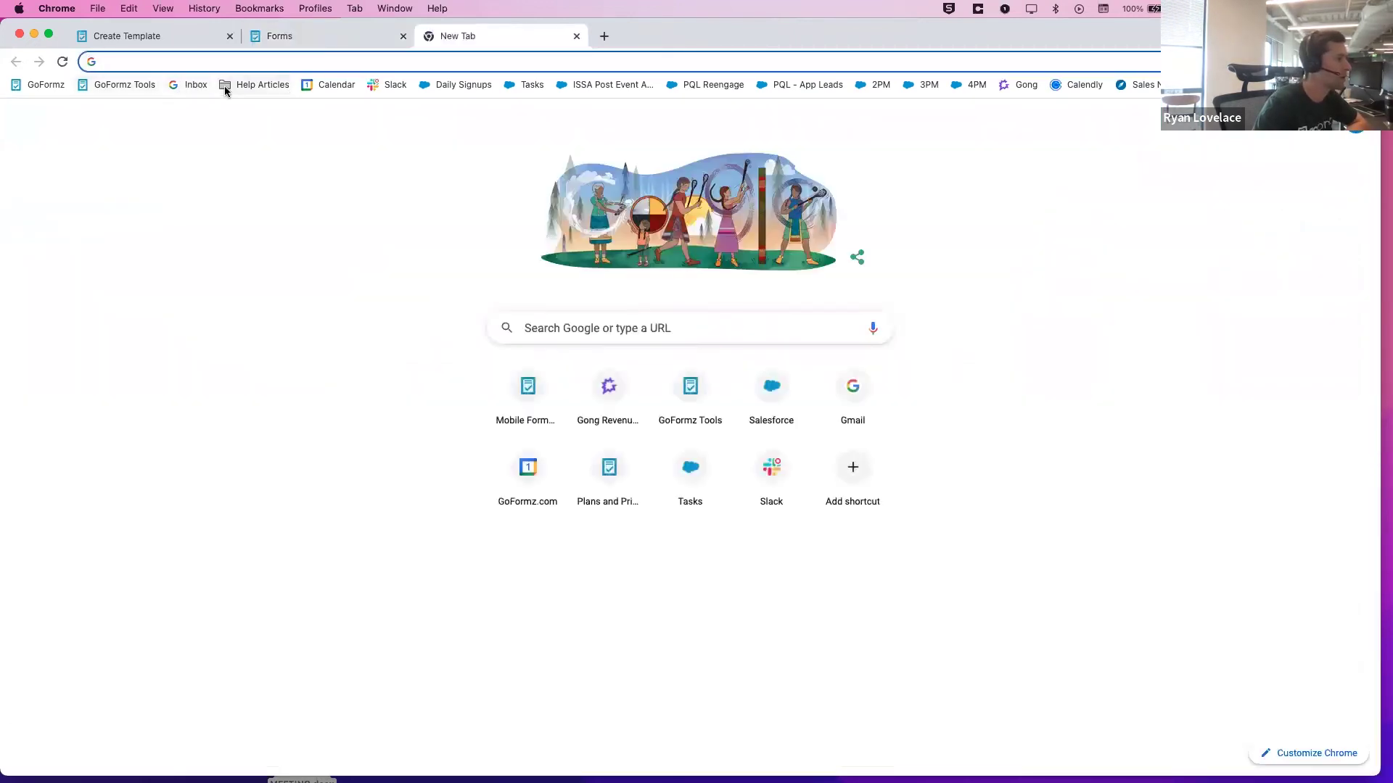
pyautogui.click(190, 85)
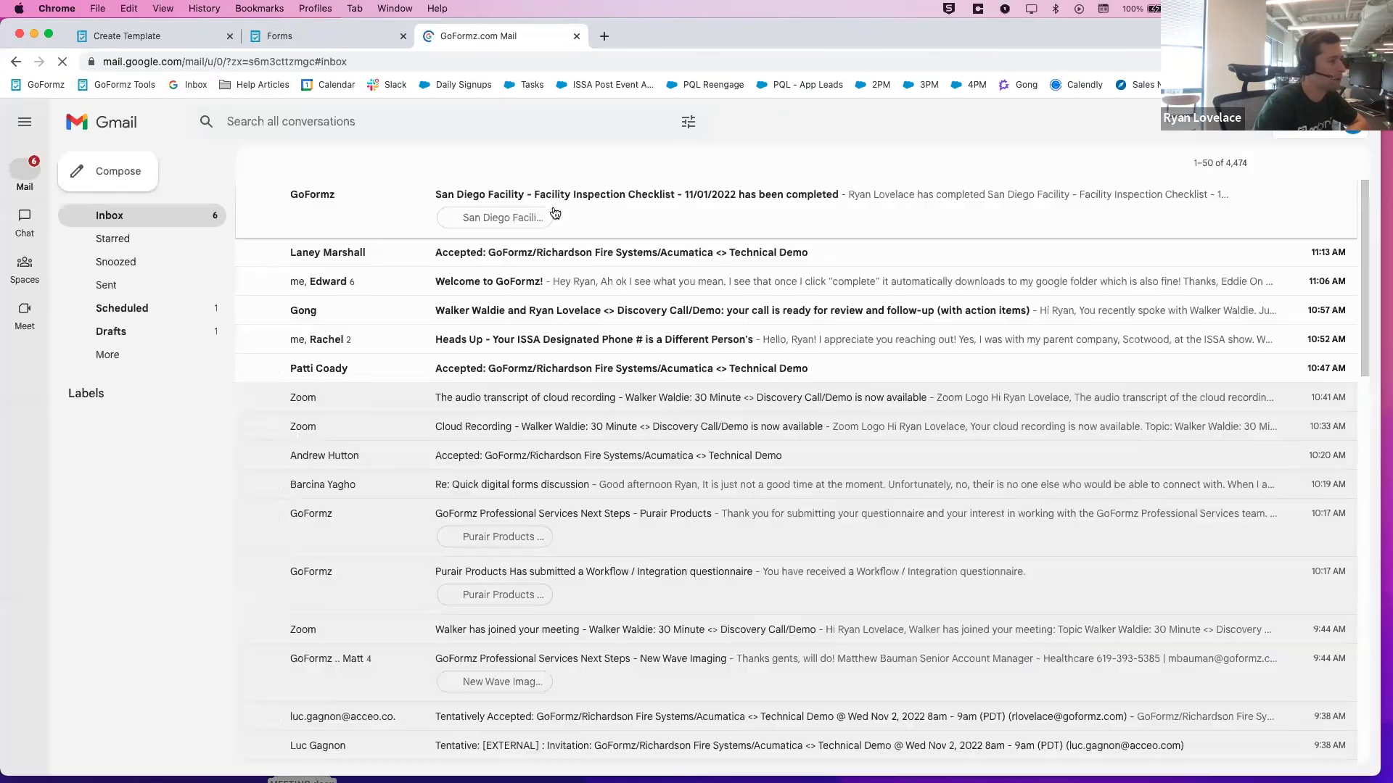
pyautogui.click(681, 235)
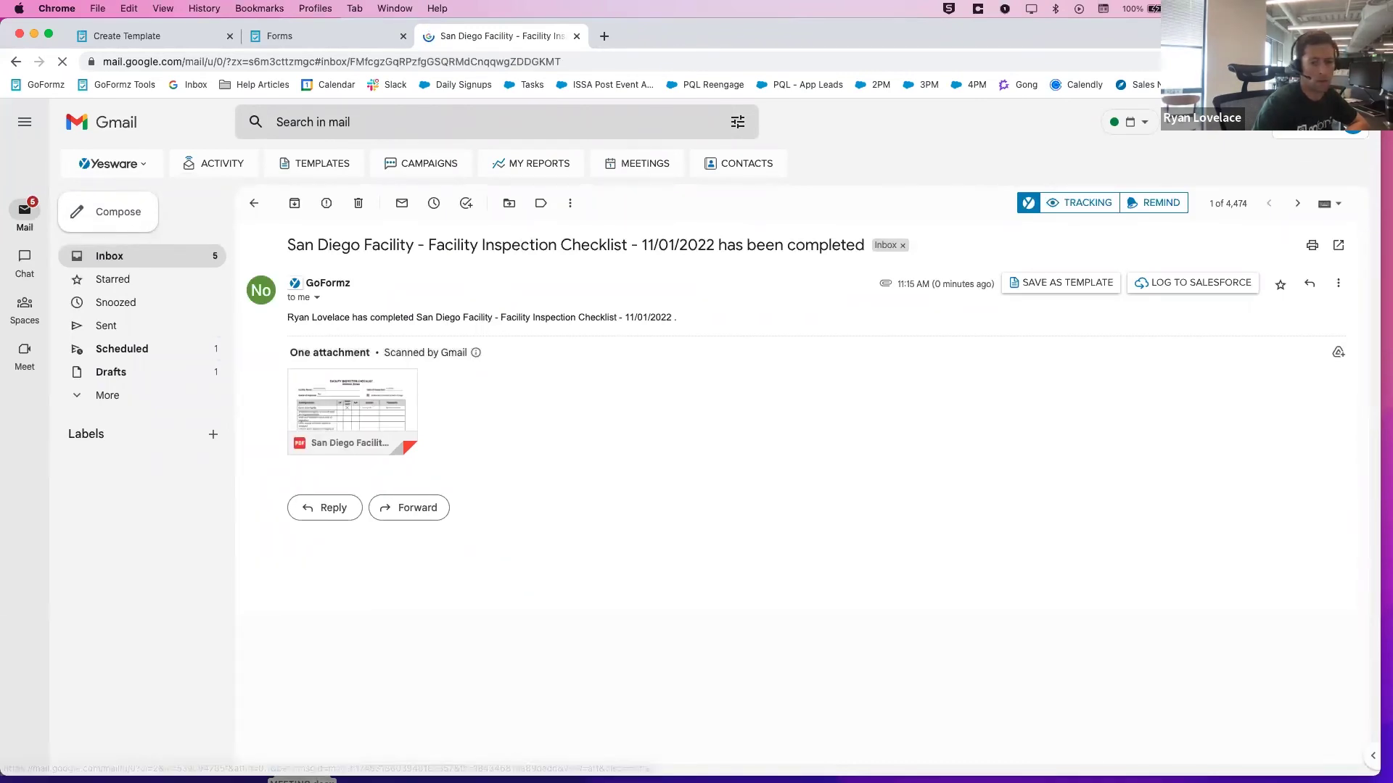
pyautogui.press('super+ctrl+f')
pyautogui.hotkey('ctrl', 'Up')
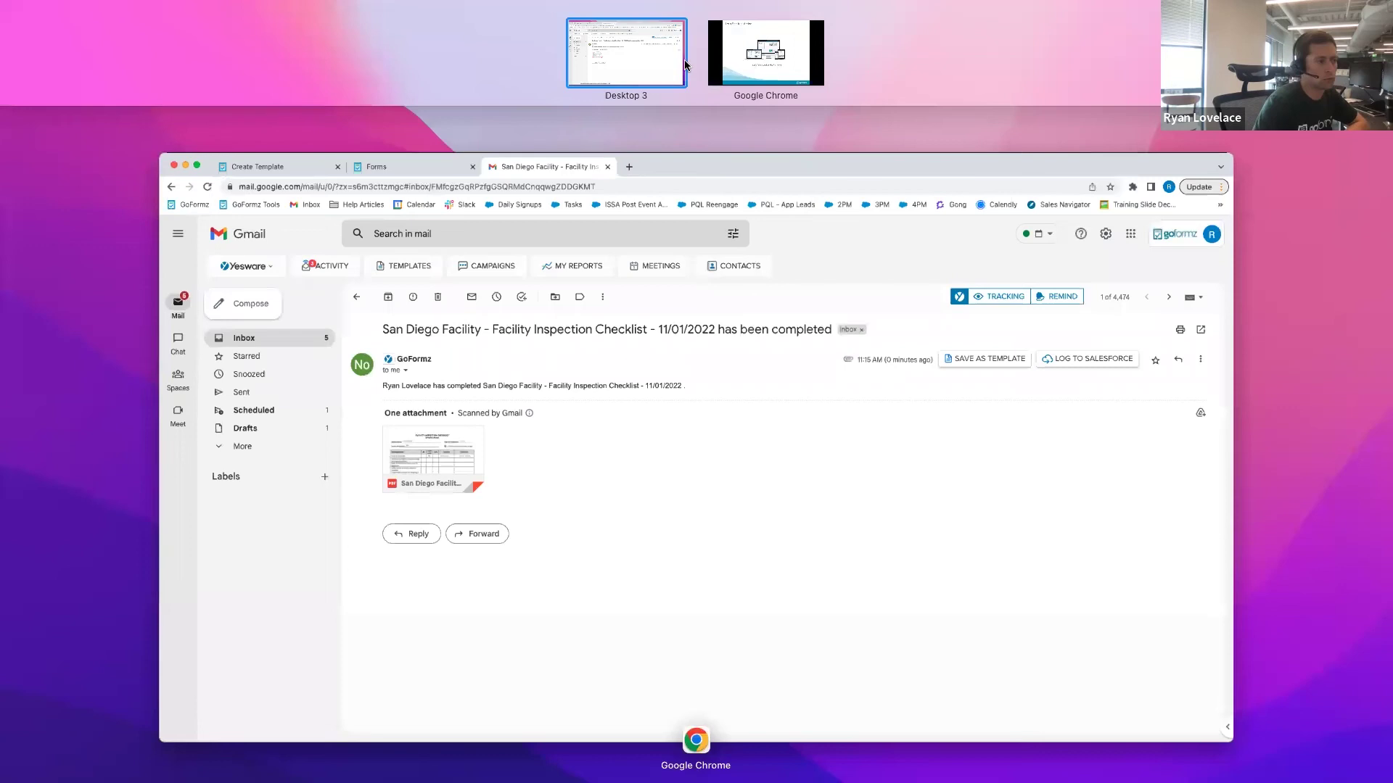
# Return to the Chrome space with the GoFormz deck and advance to the Go Beyond the Form slide
pyautogui.click(681, 63)
pyautogui.hotkey('ctrl', 'Up')
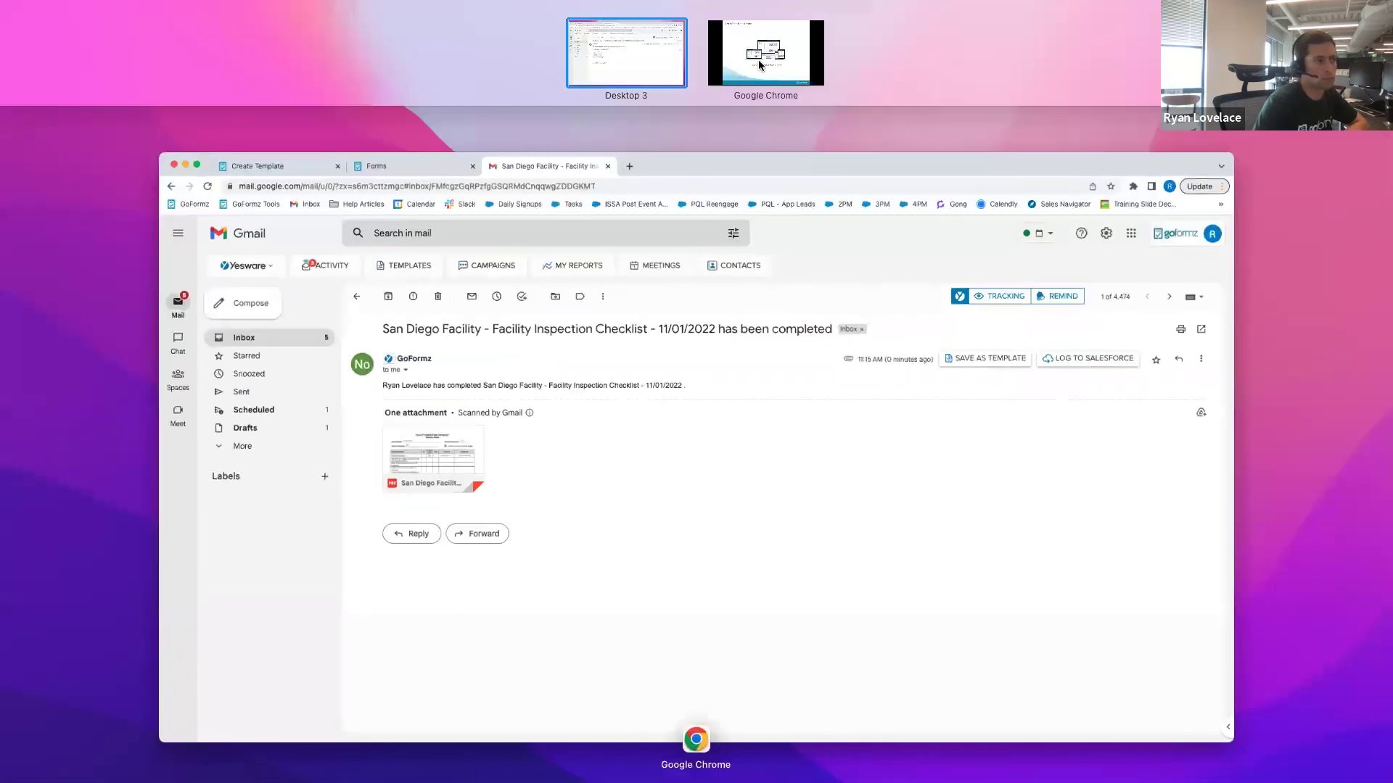
pyautogui.click(736, 68)
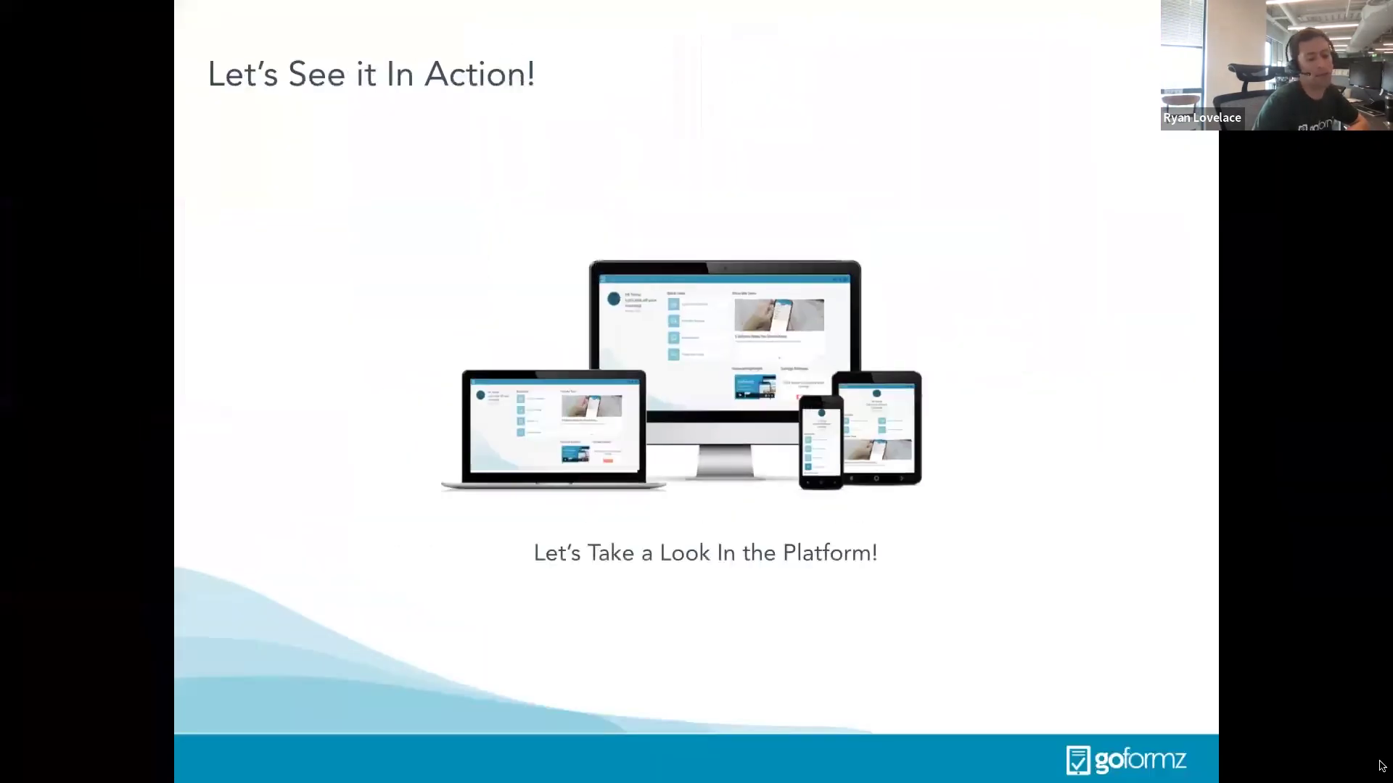
pyautogui.press('Left')
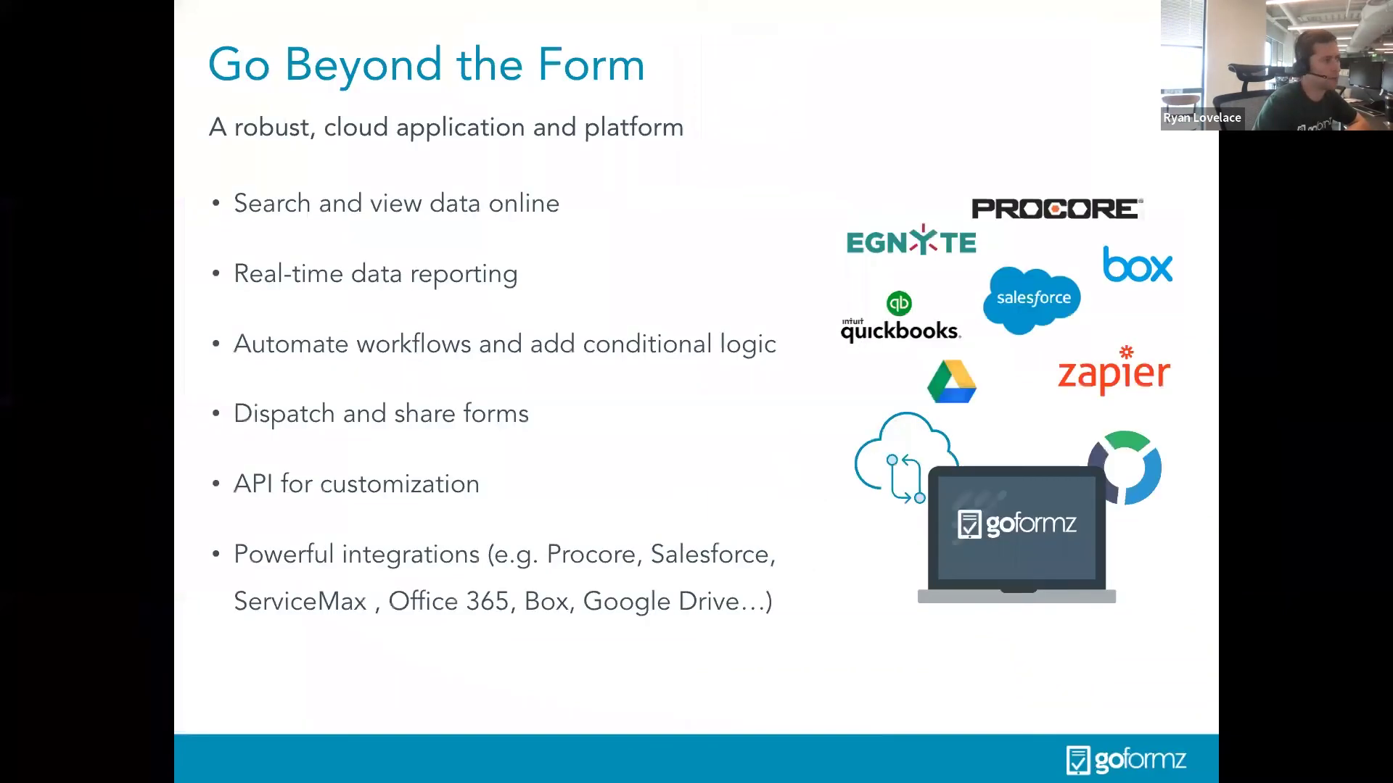